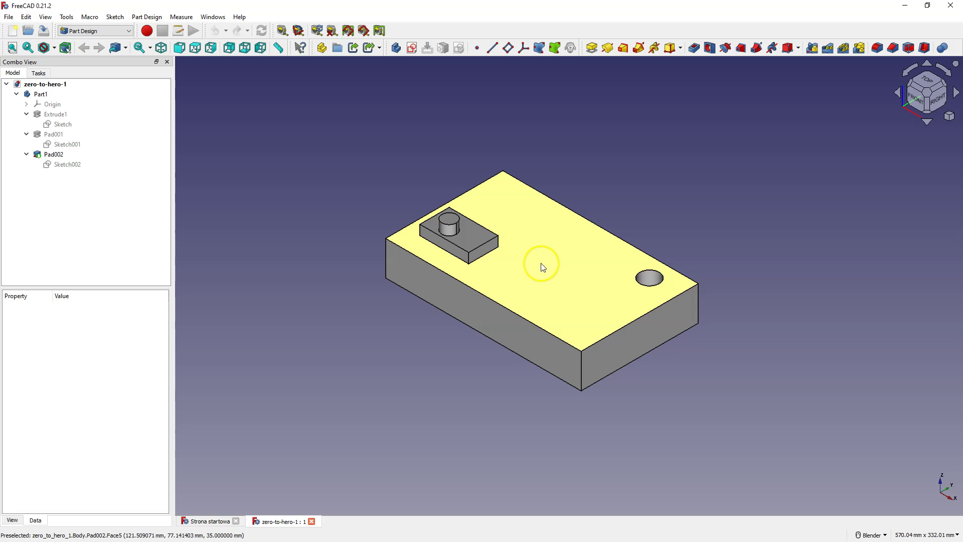
Chamfer the block's upper edge on the end nearest the hole with an equal distance of 10 mm.
click(506, 287)
click(615, 349)
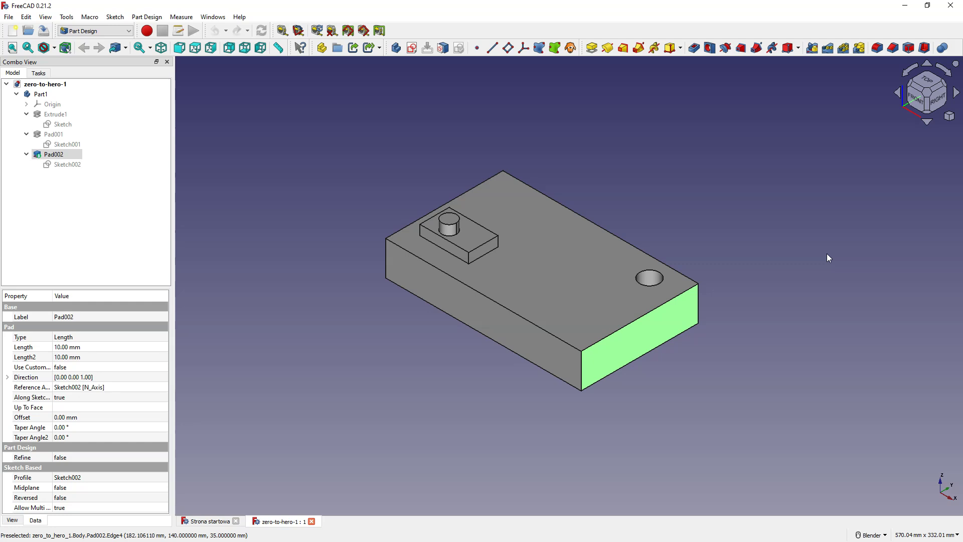
click(666, 303)
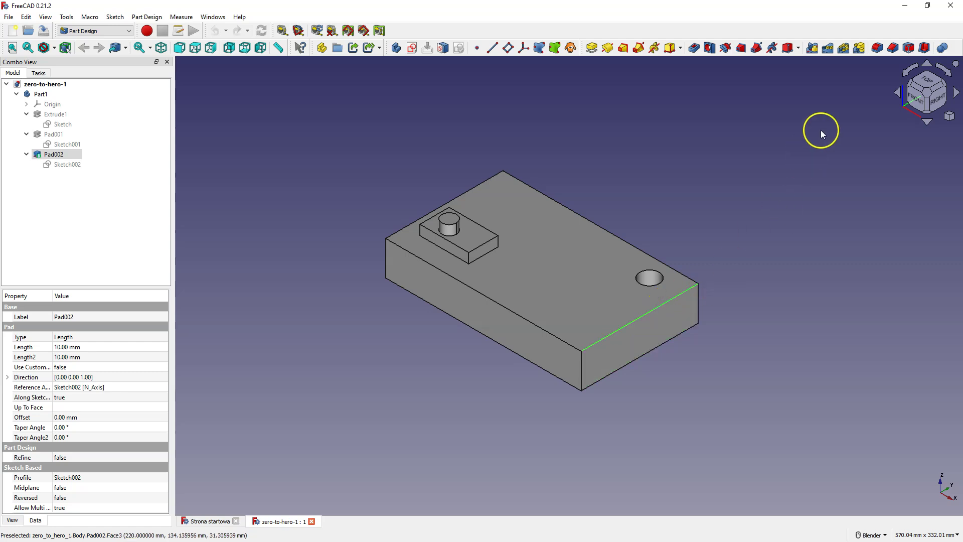
click(892, 48)
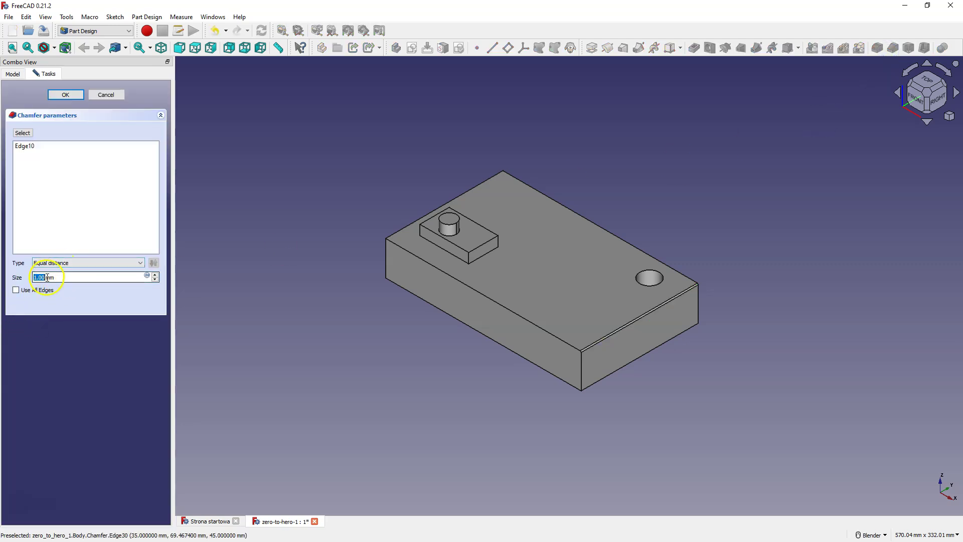
text(10)
click(88, 298)
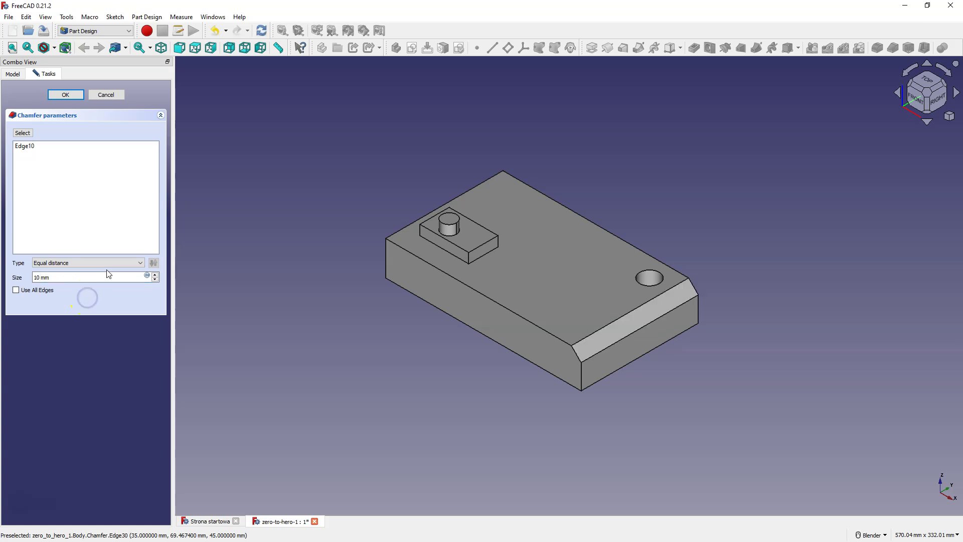
click(70, 95)
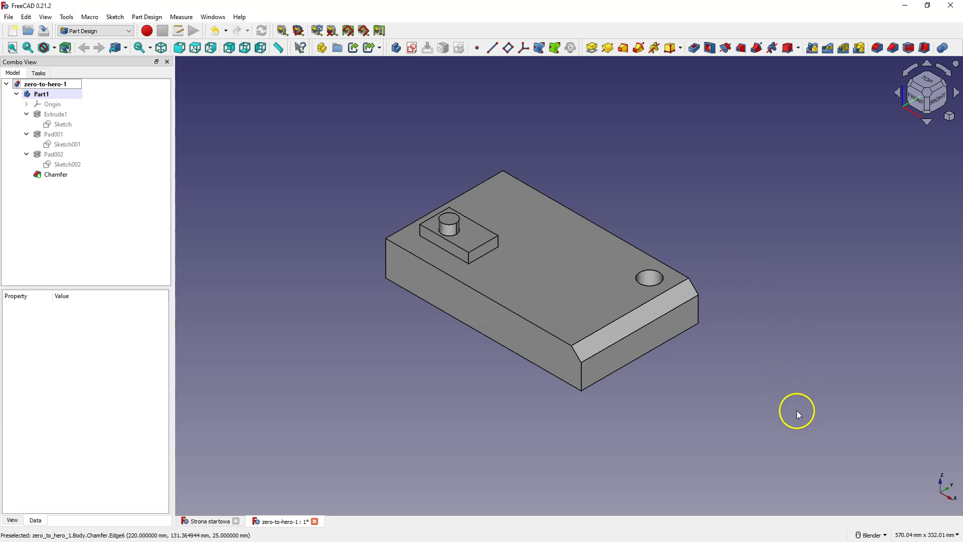
Start a sketch on the end face below the chamfer and link the face's upper and lower edges as external geometry.
click(637, 342)
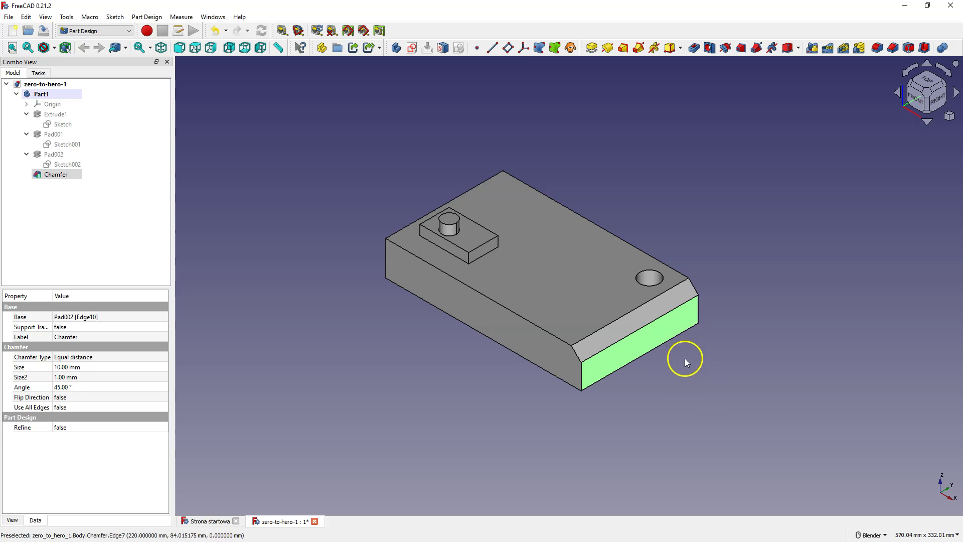
click(412, 49)
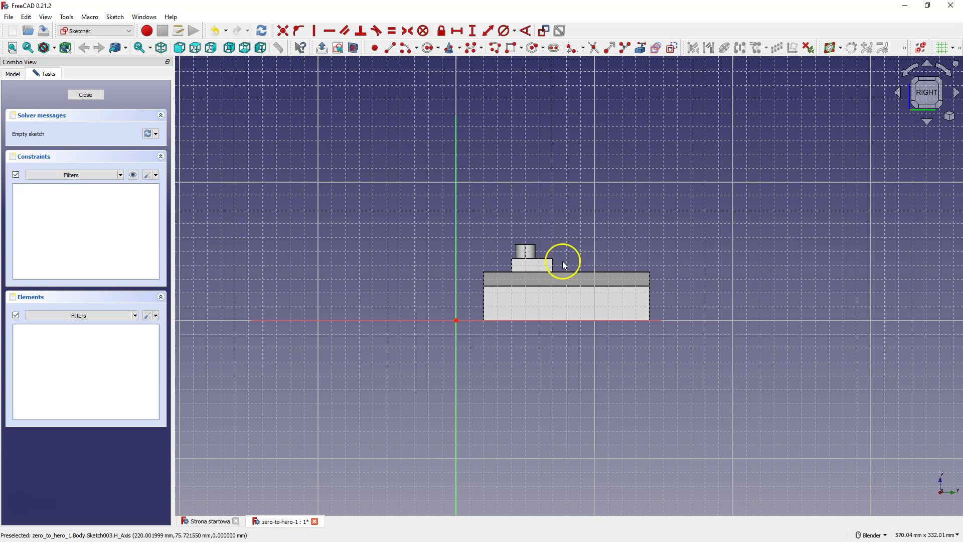
click(640, 48)
click(524, 151)
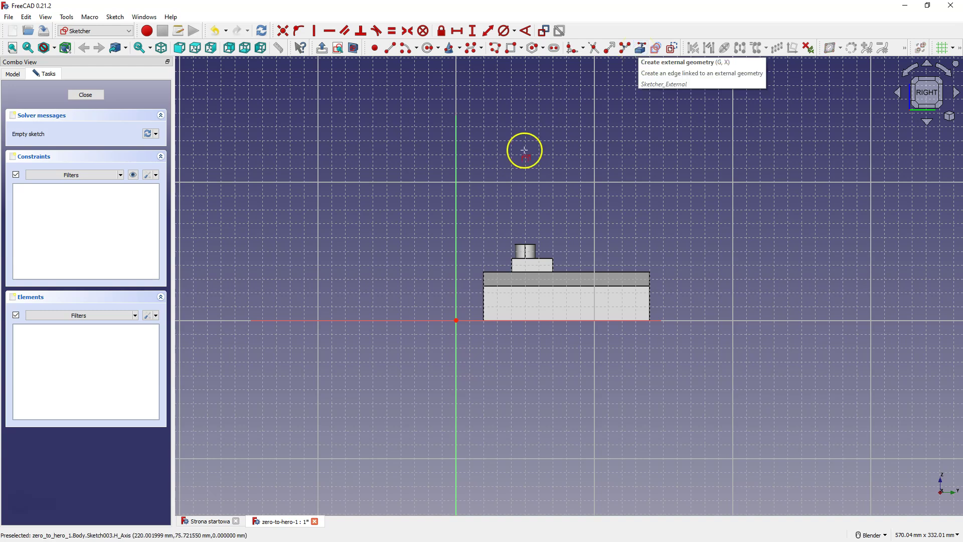
click(524, 285)
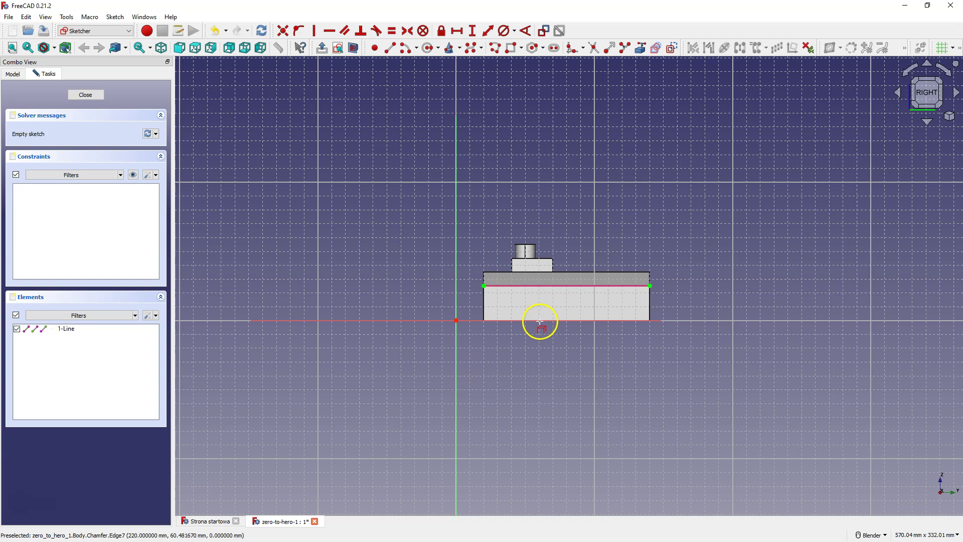
click(559, 321)
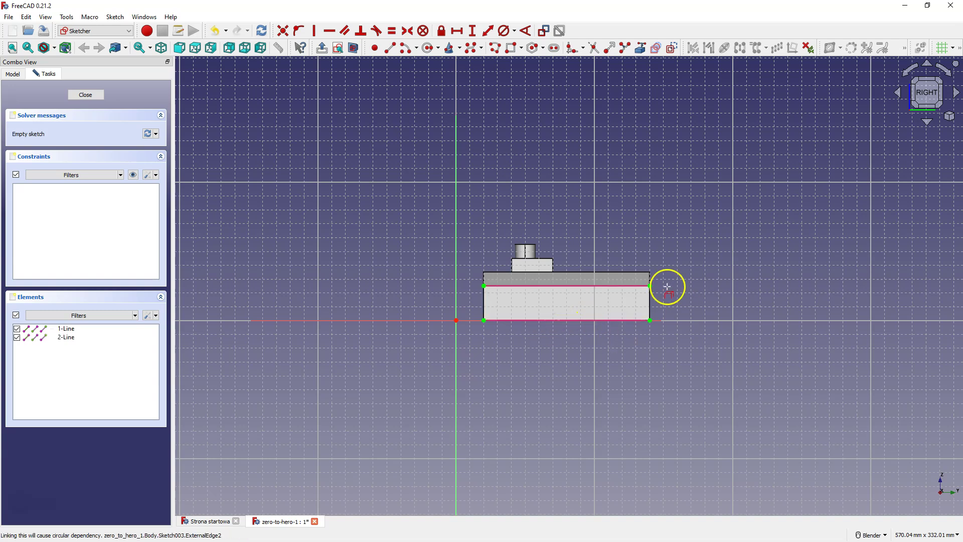
right_click(684, 227)
Sketch a rectangle about 45 mm long inside the end face, between the two linked edges.
click(509, 47)
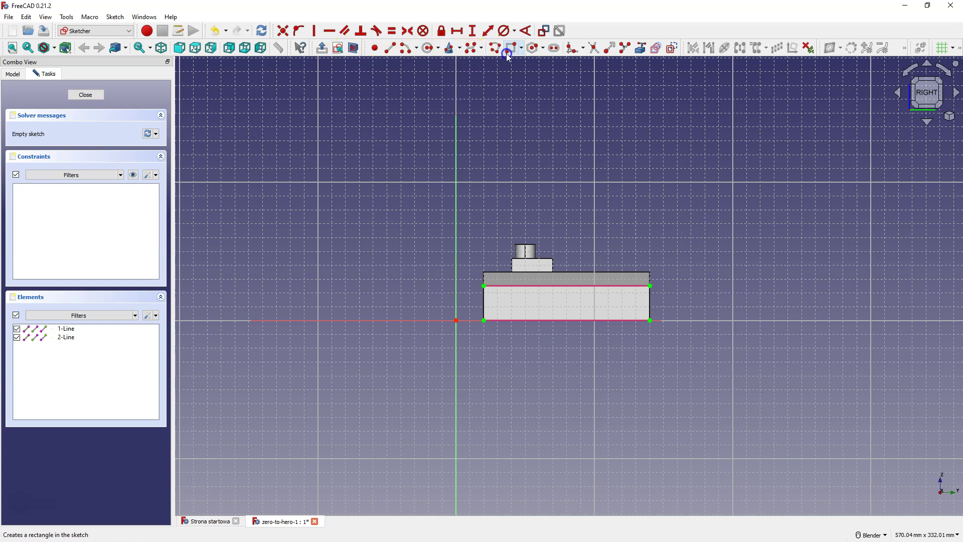
click(537, 293)
click(600, 311)
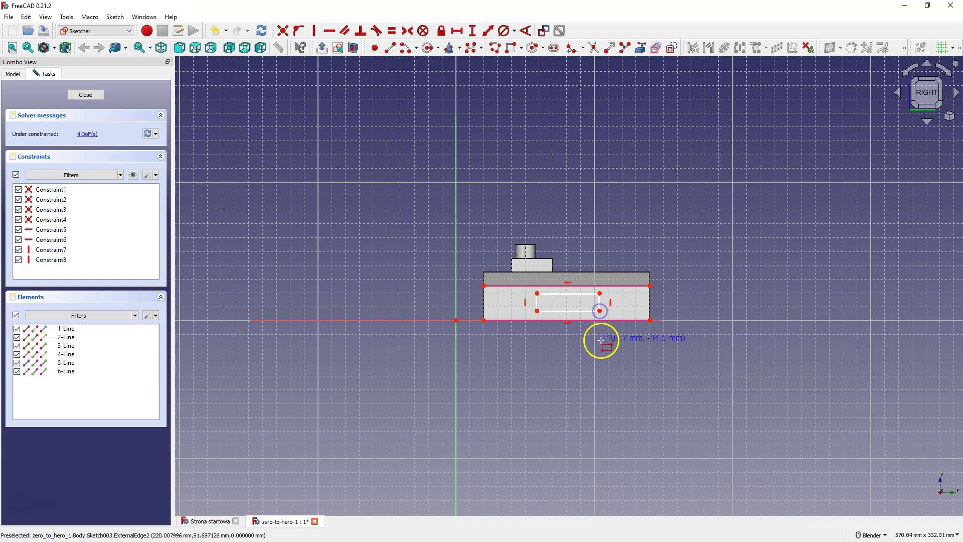
right_click(593, 345)
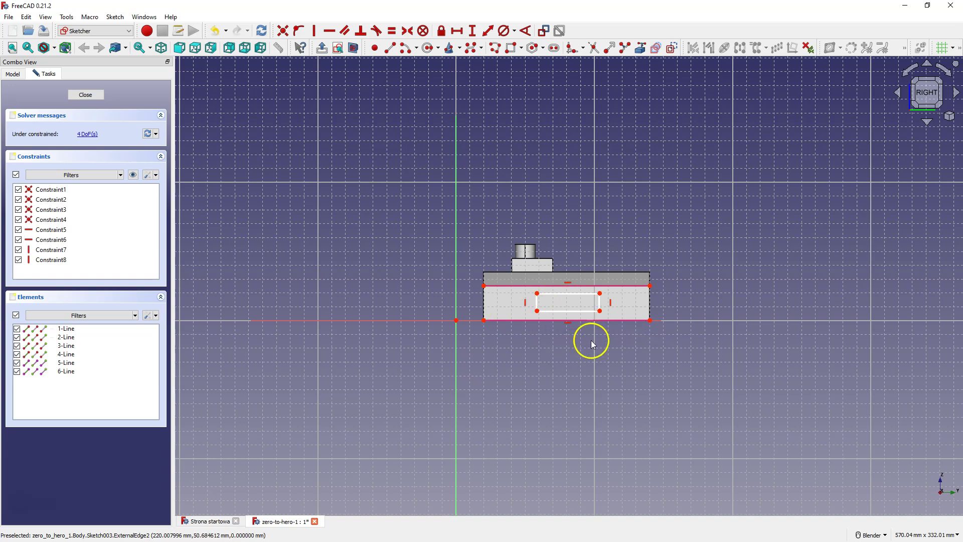
Constrain the rectangle's horizontal length to 50 mm.
click(456, 31)
click(568, 311)
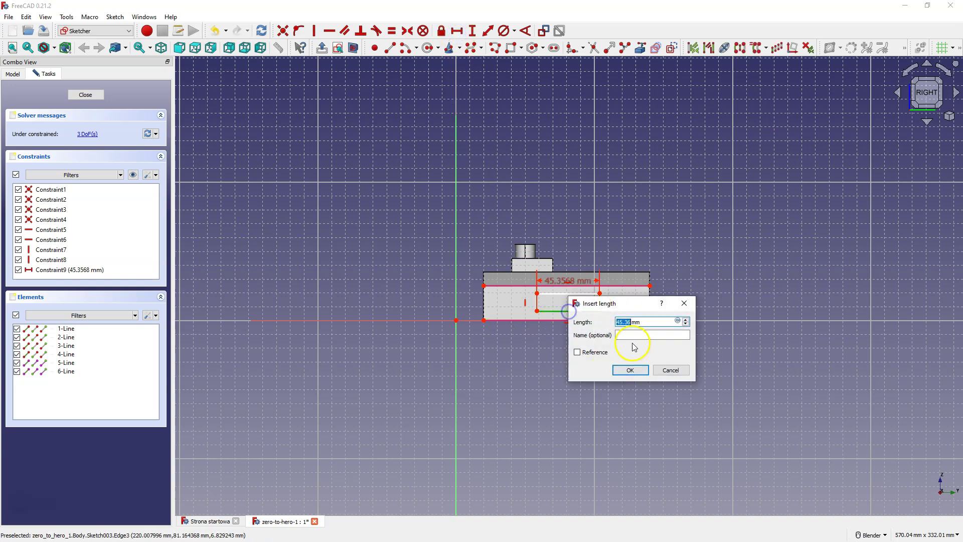
text(50)
key(Return)
Constrain the rectangle's vertical height to 10 mm.
click(472, 31)
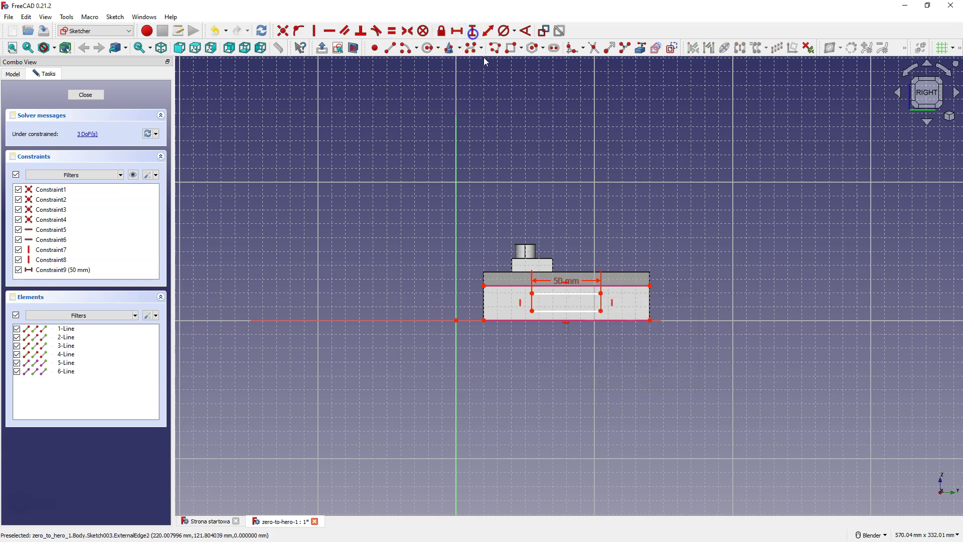
click(596, 302)
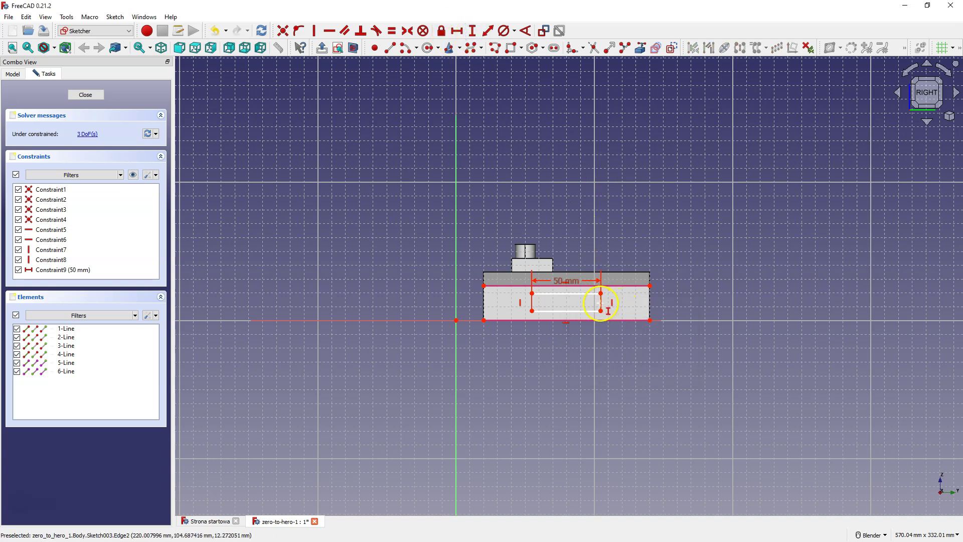
text(10)
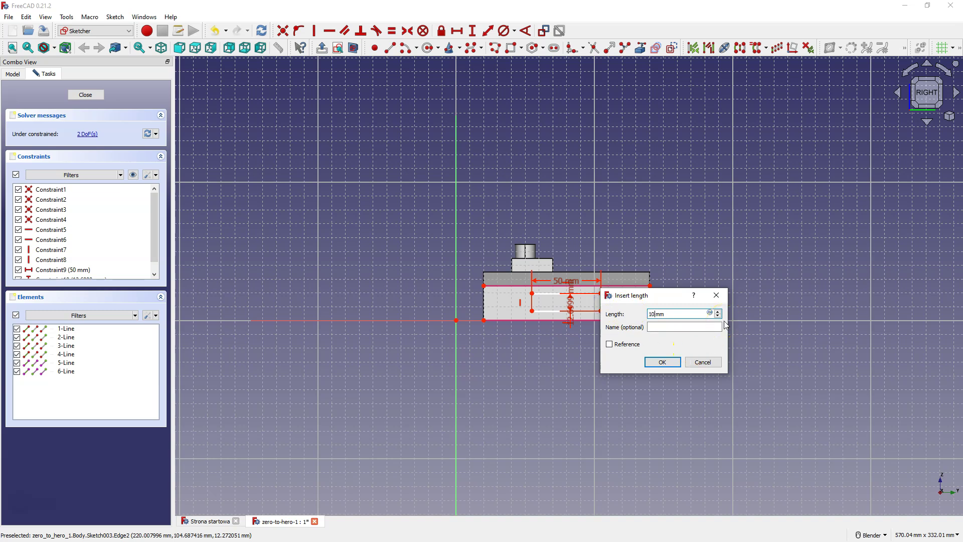
key(Return)
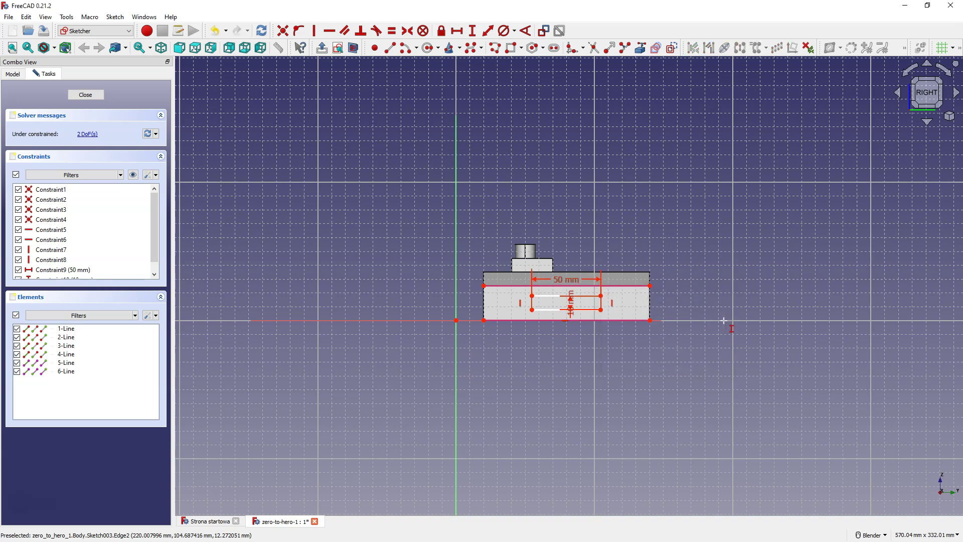
mouse_move(725, 326)
mouse_down()
mouse_move(600, 331)
mouse_move(540, 298)
mouse_up()
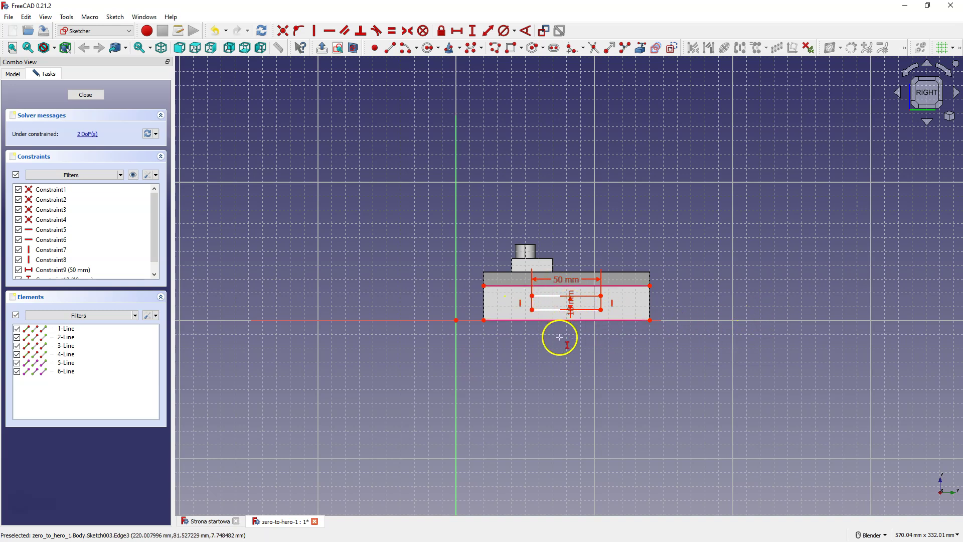
right_click(560, 407)
click(561, 412)
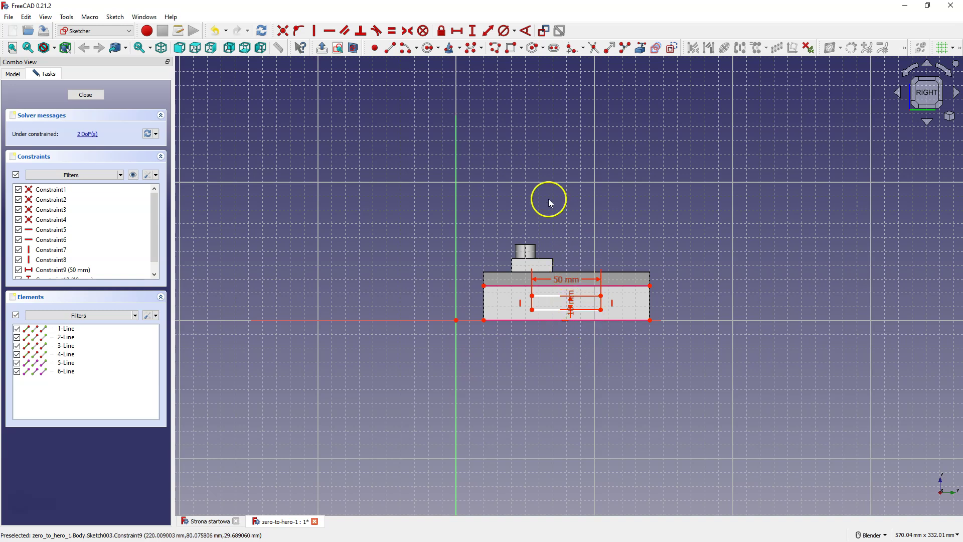
Draw one horizontal and one vertical line crossing through the rectangle and extending beyond the end face, then shift the horizontal line sideways.
click(390, 48)
click(480, 305)
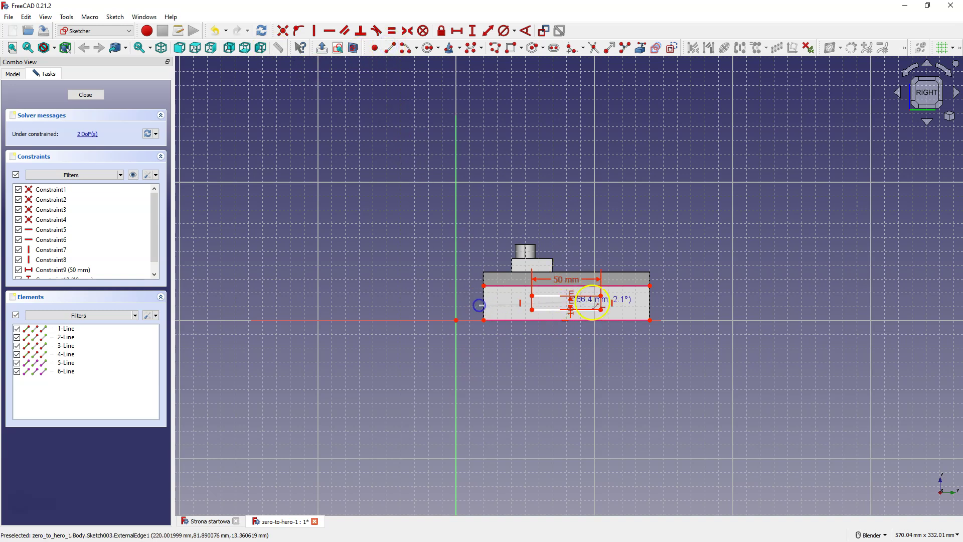
click(677, 305)
drag(565, 265, 564, 350)
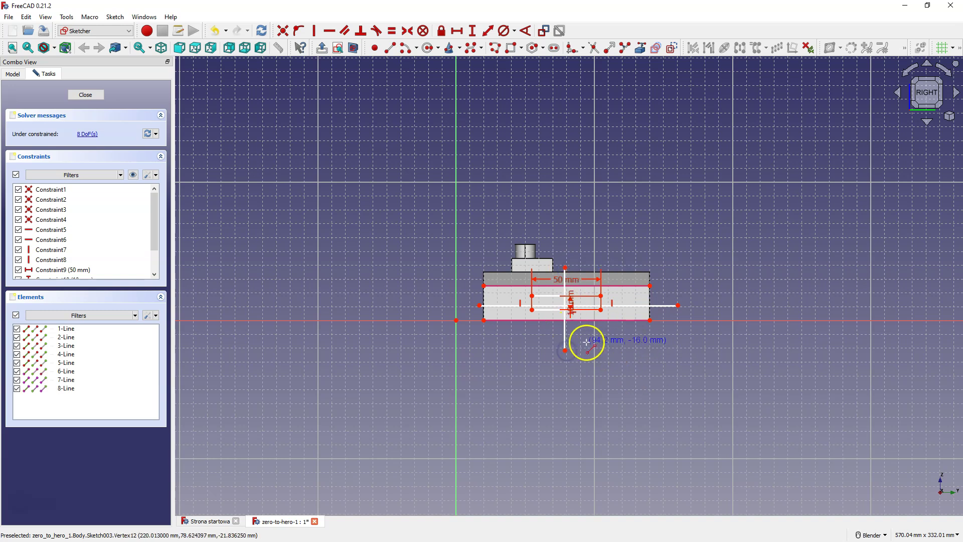
drag(622, 304, 612, 302)
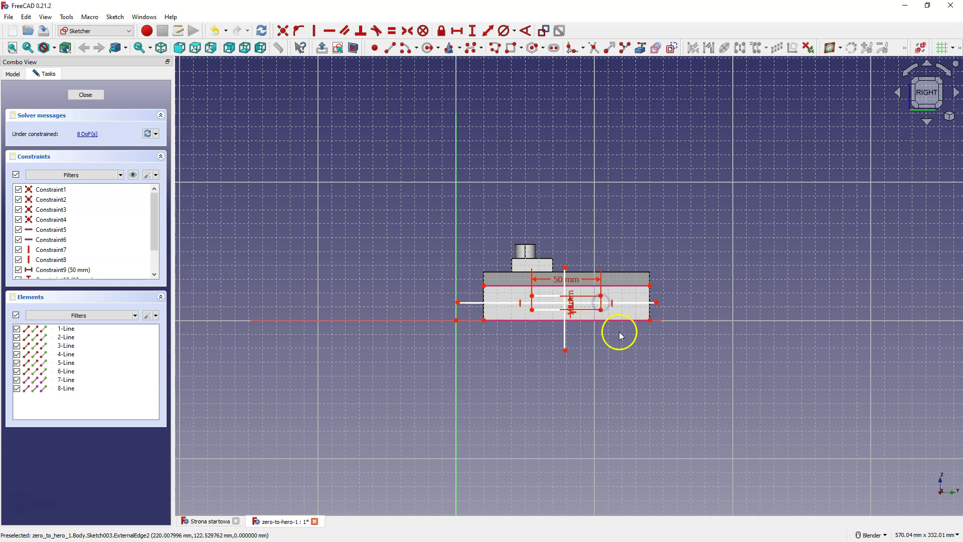
click(623, 304)
click(624, 301)
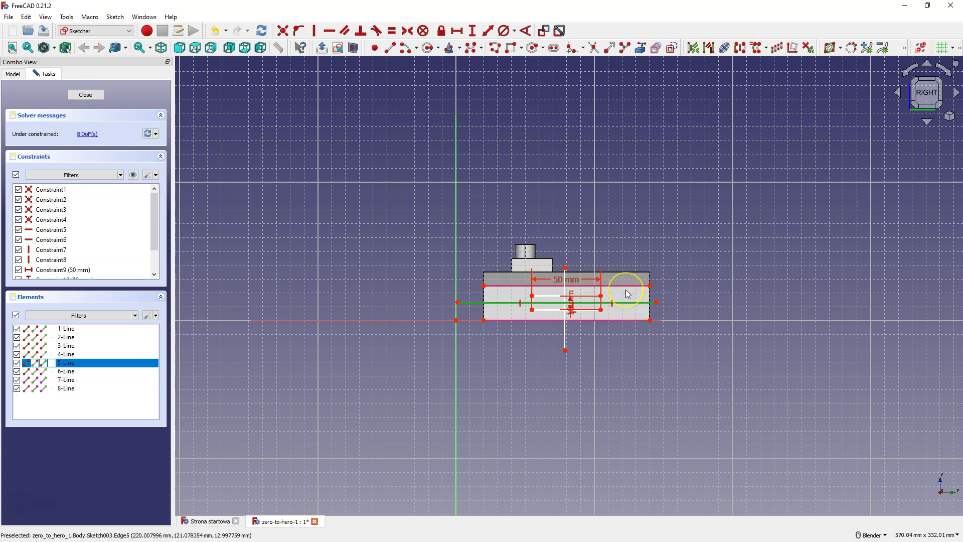
click(647, 315)
click(695, 300)
click(680, 367)
click(499, 335)
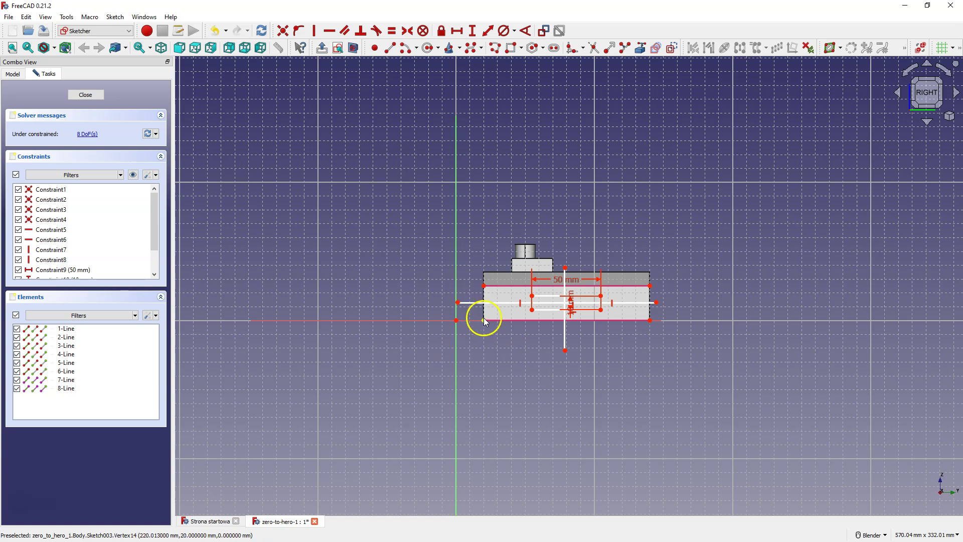
Make the left endpoints of the two linked edges symmetric about the horizontal line and test how the line moves.
click(484, 320)
click(483, 286)
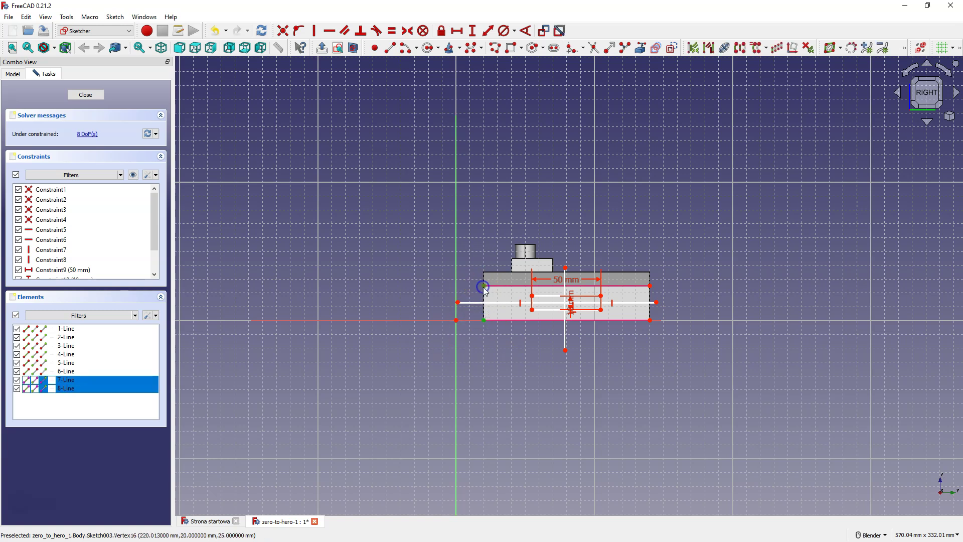
click(491, 303)
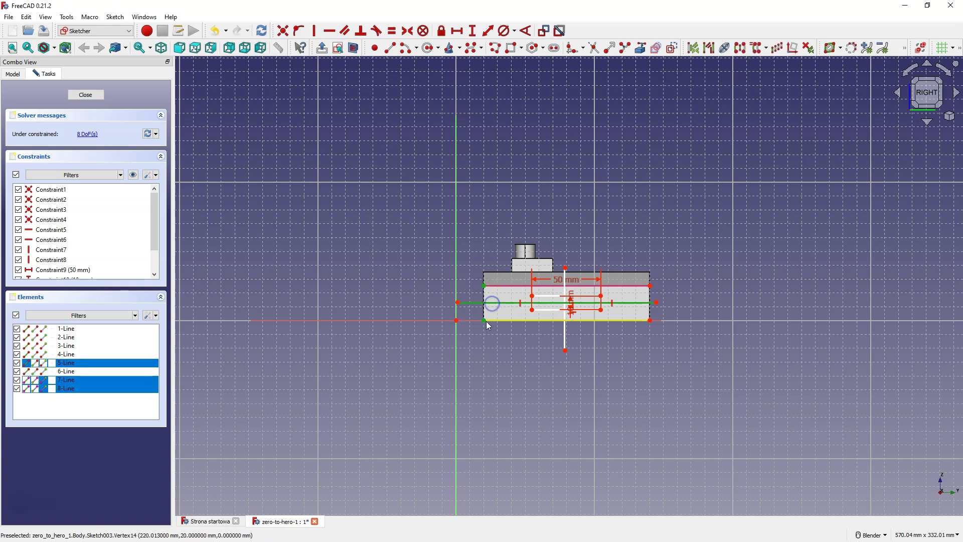
click(408, 32)
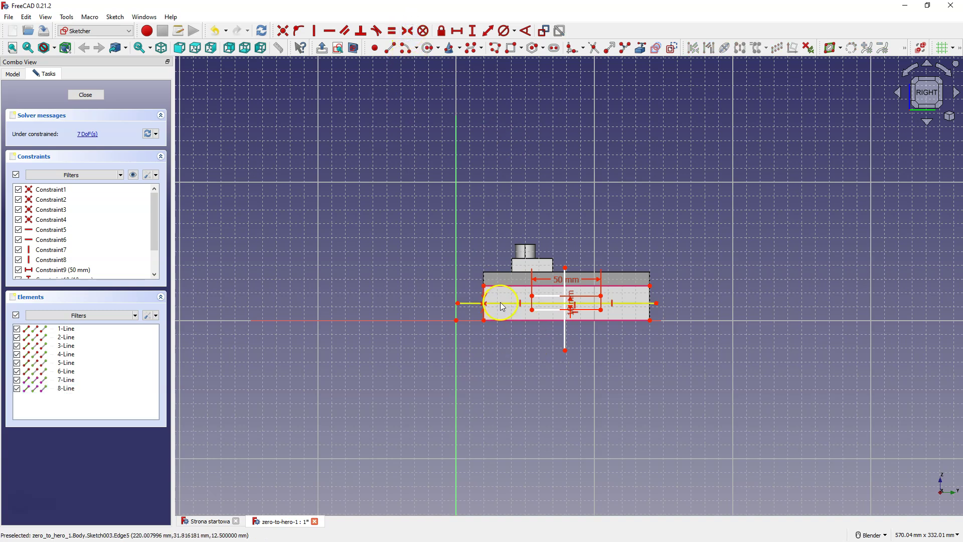
drag(501, 302, 497, 294)
mouse_move(520, 239)
mouse_down()
mouse_move(514, 281)
mouse_move(546, 302)
mouse_move(478, 300)
mouse_move(540, 303)
mouse_move(508, 305)
mouse_up()
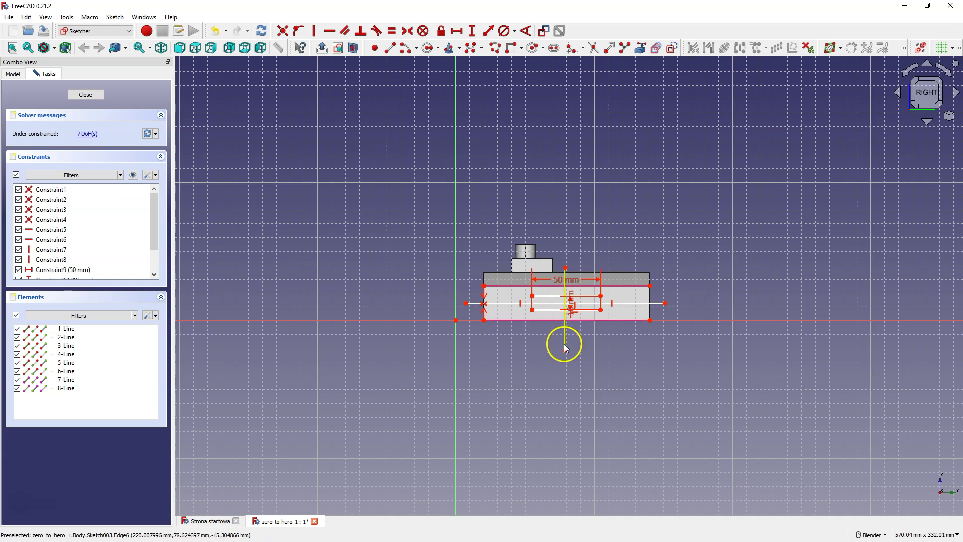
Make the two endpoints of the upper linked edge symmetric about the vertical line and test how that line moves.
click(484, 287)
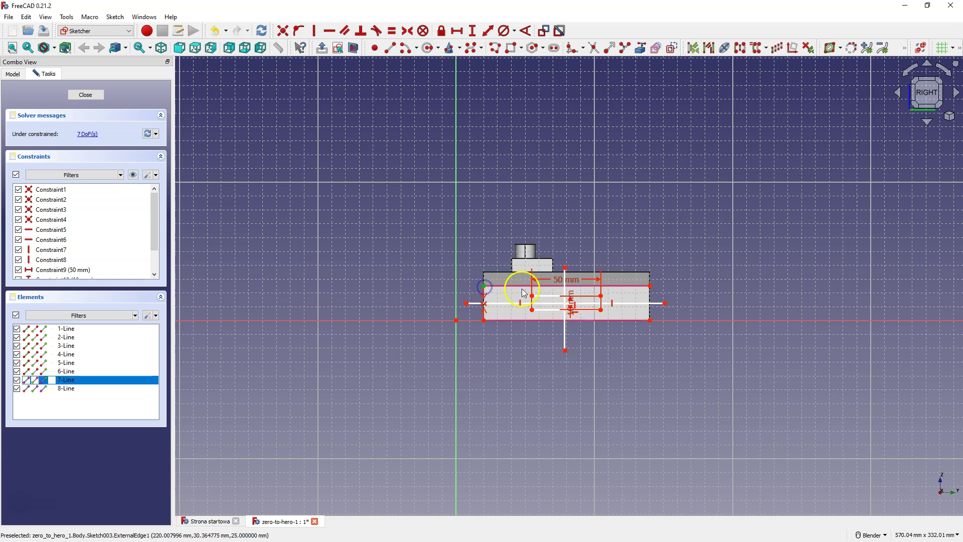
click(650, 286)
click(564, 331)
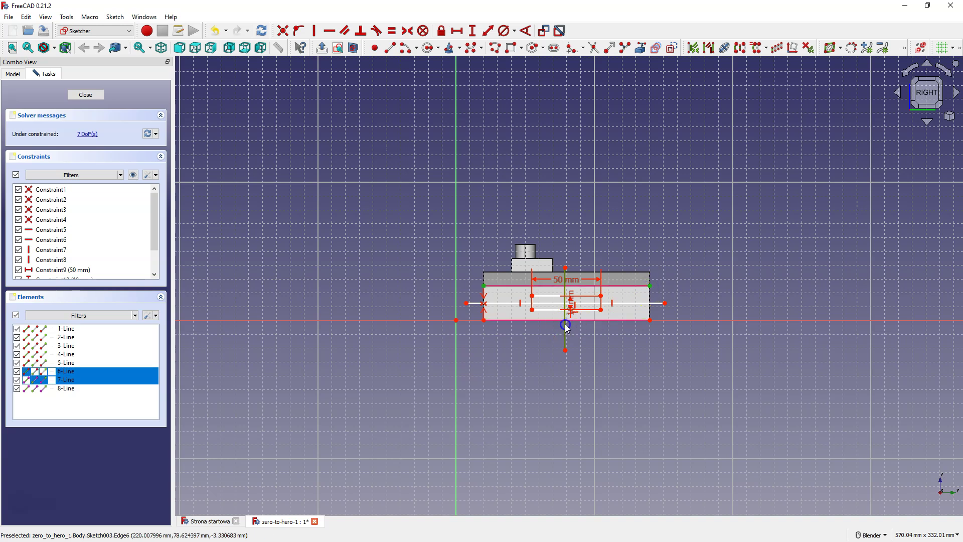
click(408, 32)
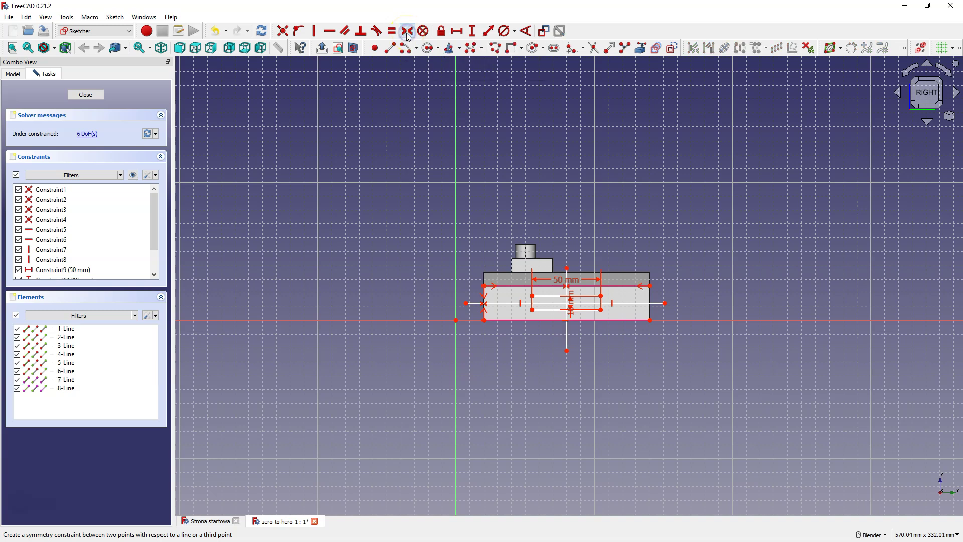
mouse_move(571, 334)
mouse_down()
mouse_move(576, 267)
mouse_move(558, 337)
mouse_up()
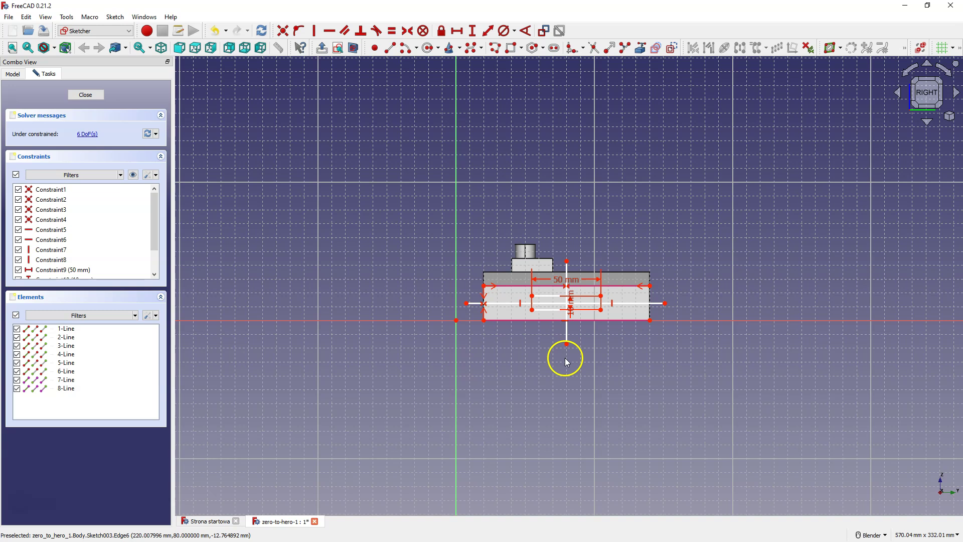
Make the rectangle's two upper corners symmetric about the vertical line and test how the rectangle moves.
click(533, 297)
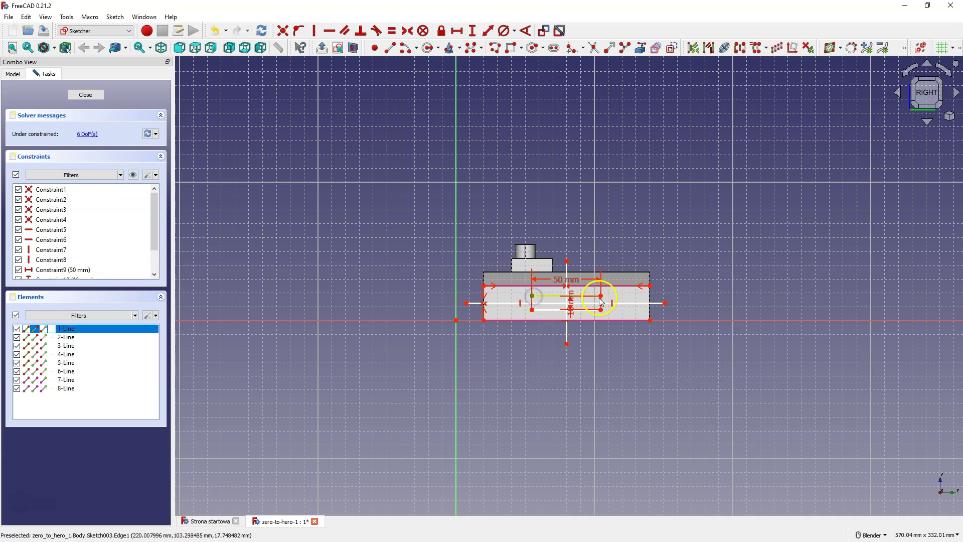
click(567, 336)
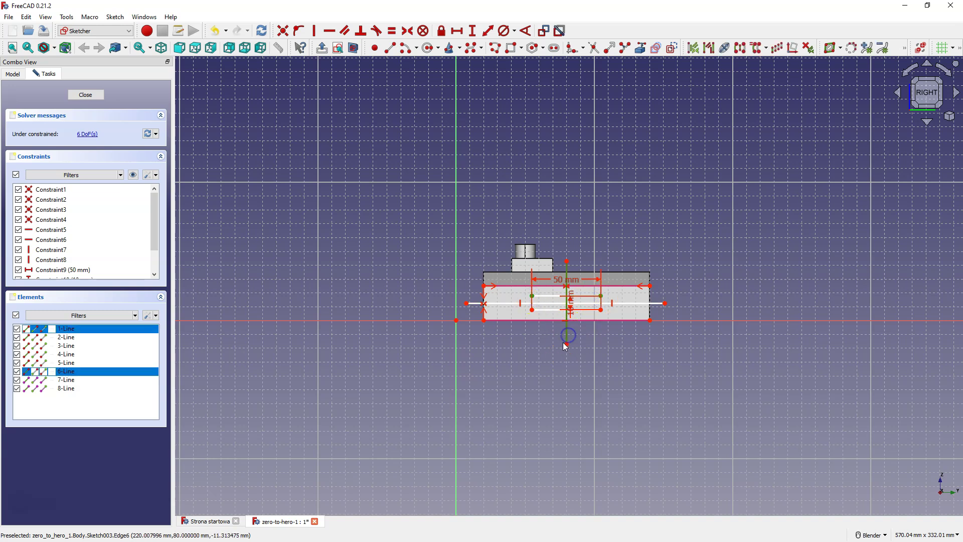
click(406, 32)
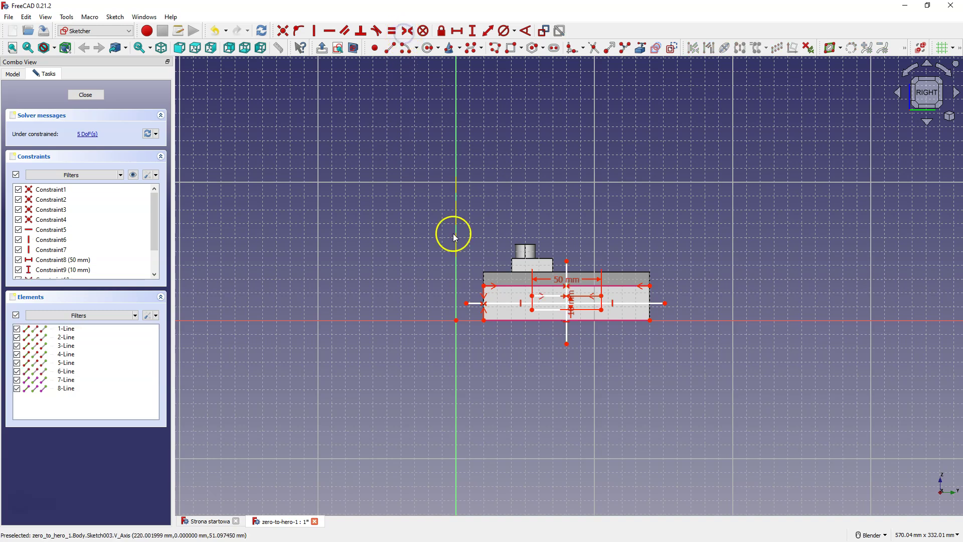
key(g)
key(c)
click(569, 295)
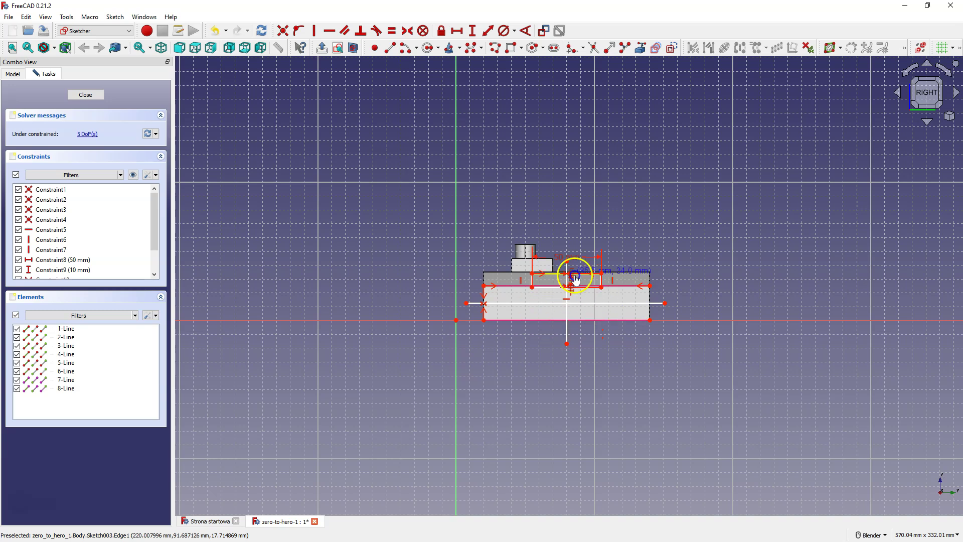
mouse_move(569, 296)
mouse_down()
mouse_move(563, 307)
mouse_move(570, 280)
mouse_move(565, 316)
mouse_move(561, 287)
mouse_move(565, 323)
mouse_move(564, 298)
mouse_move(527, 286)
mouse_move(507, 261)
mouse_move(608, 269)
mouse_move(581, 303)
mouse_move(577, 289)
mouse_move(579, 302)
mouse_move(608, 319)
mouse_move(646, 307)
mouse_move(613, 329)
mouse_move(621, 307)
mouse_up()
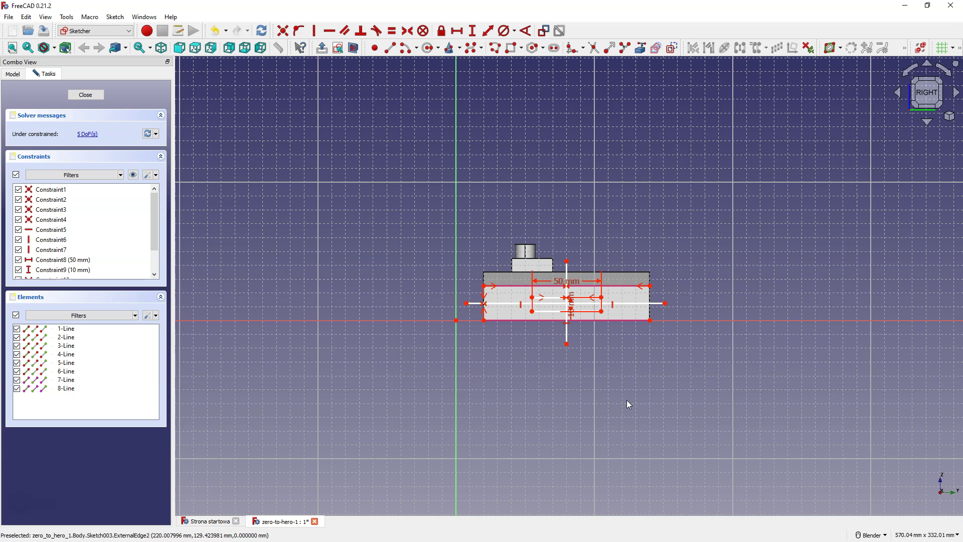
mouse_move(622, 400)
mouse_down()
mouse_move(574, 381)
mouse_move(583, 318)
mouse_move(620, 304)
mouse_up()
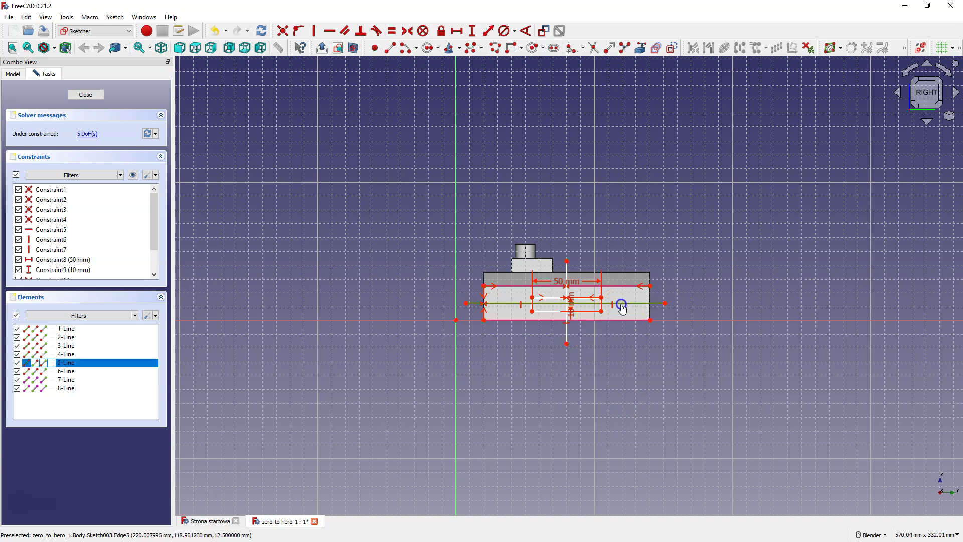
click(603, 312)
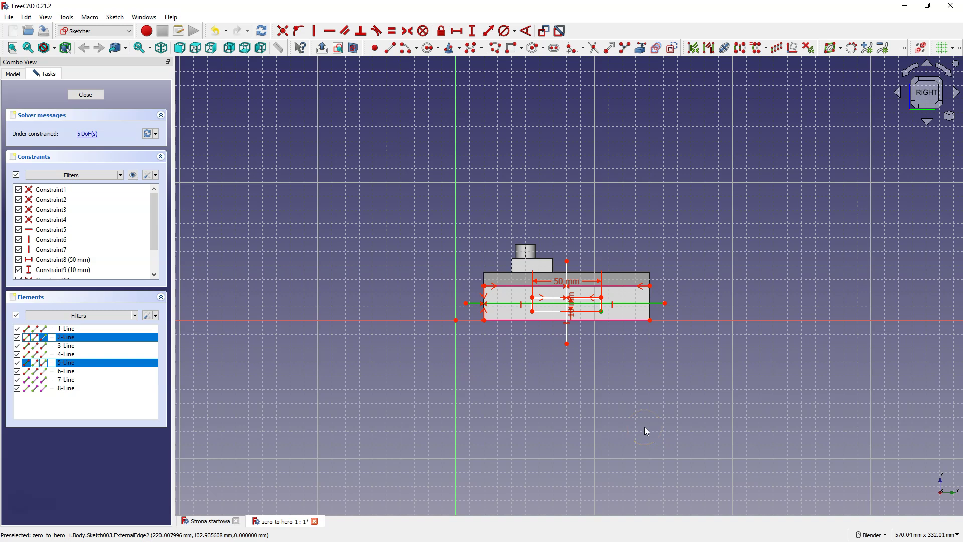
drag(628, 437, 631, 440)
click(634, 434)
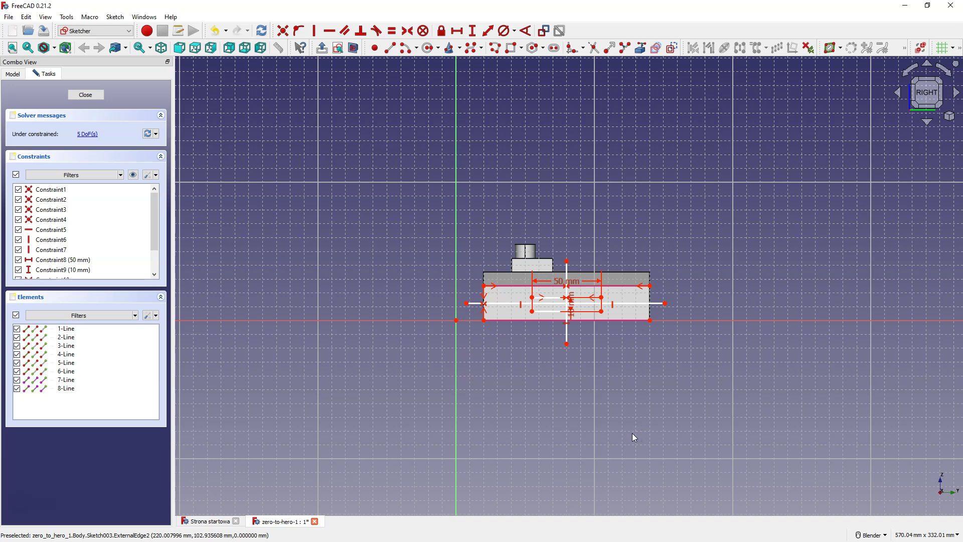
Make the rectangle's two right corners symmetric about the horizontal line.
click(601, 307)
click(621, 305)
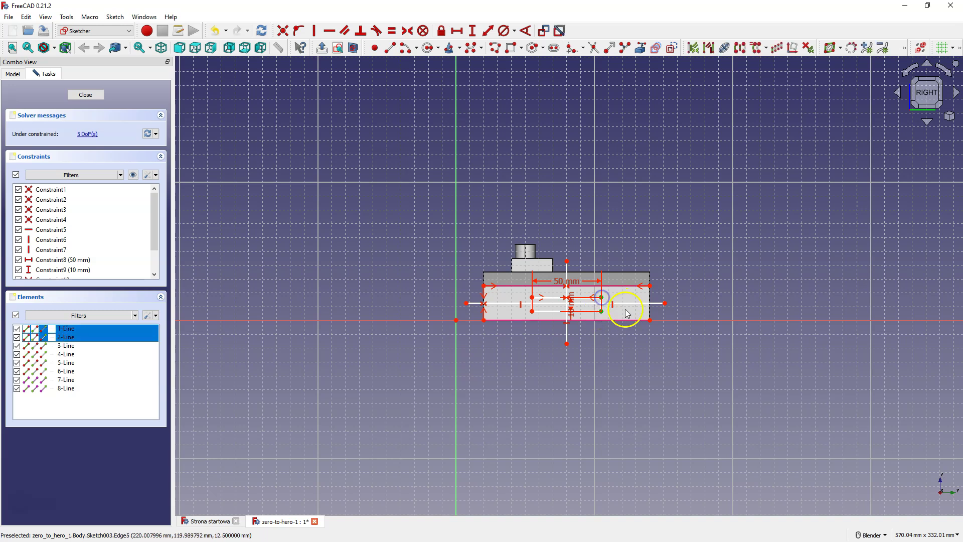
click(621, 305)
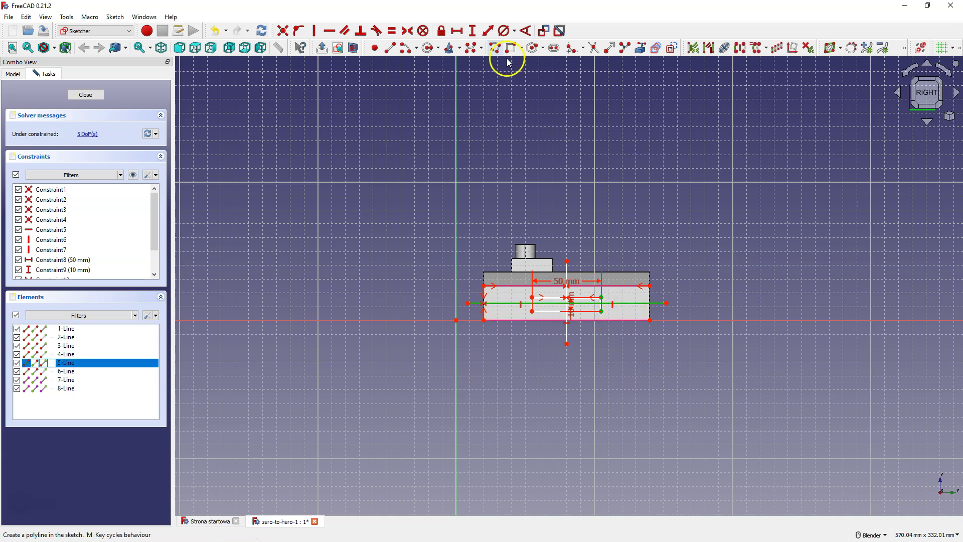
click(408, 31)
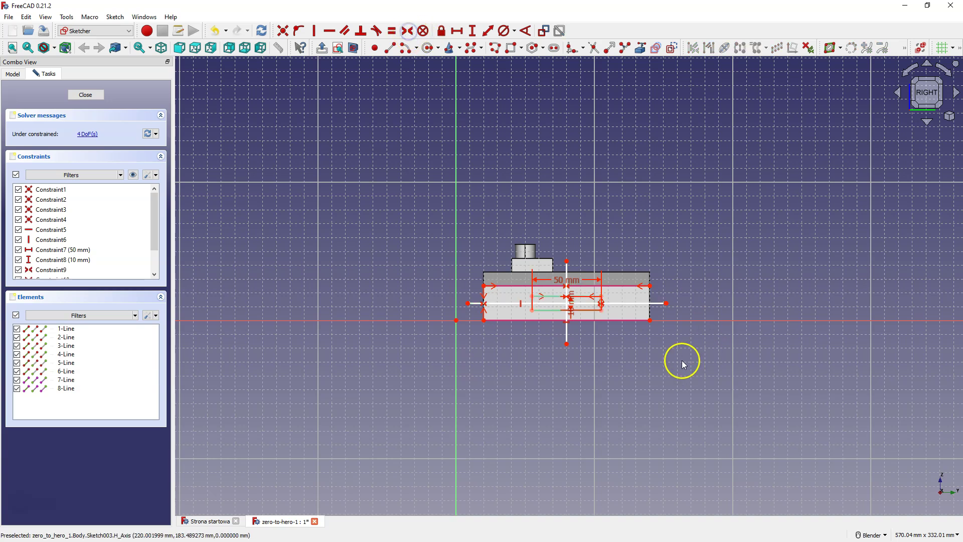
Move the 10 mm dimension beside the right end of the face and the 50 mm dimension above the block.
click(567, 309)
drag(569, 312, 646, 321)
drag(569, 285, 565, 206)
scroll(570, 295, up, 5)
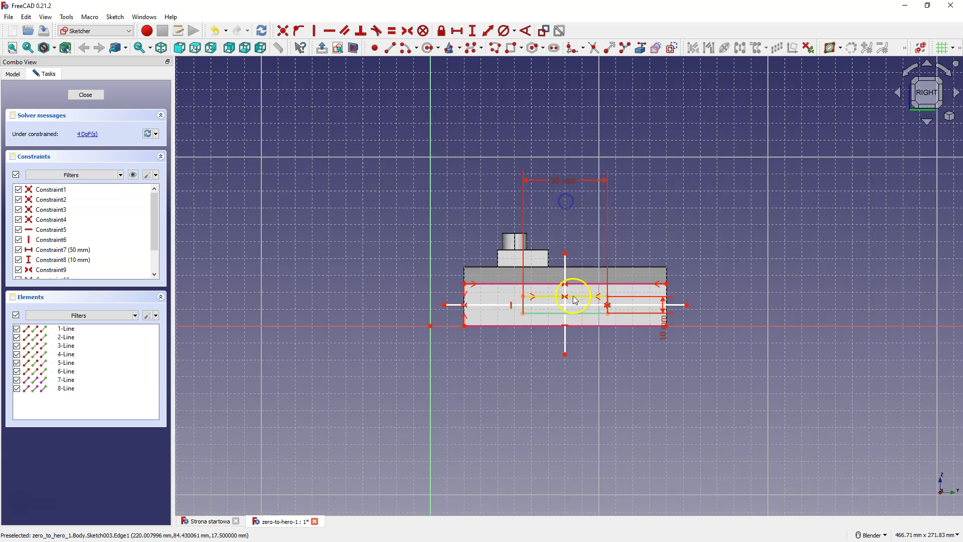
scroll(570, 294, down, 2)
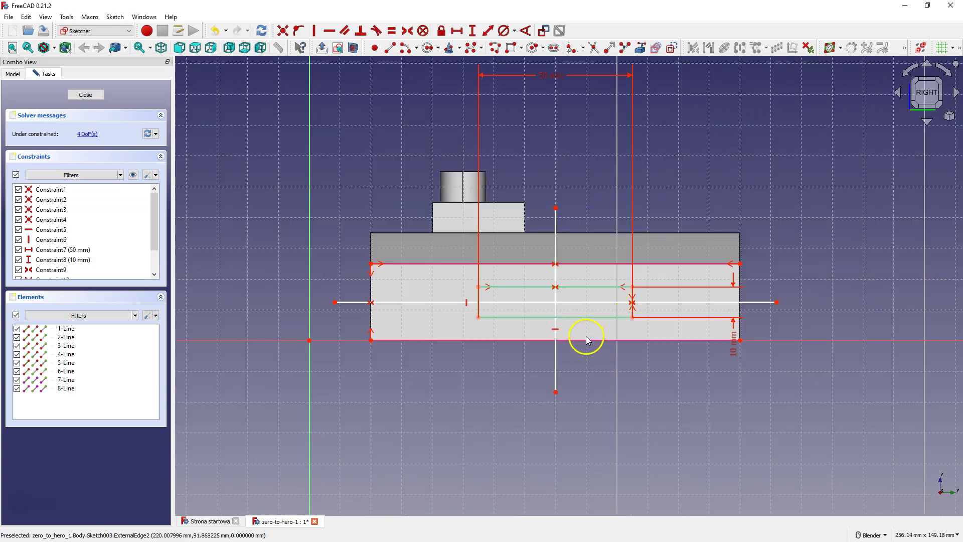
click(585, 288)
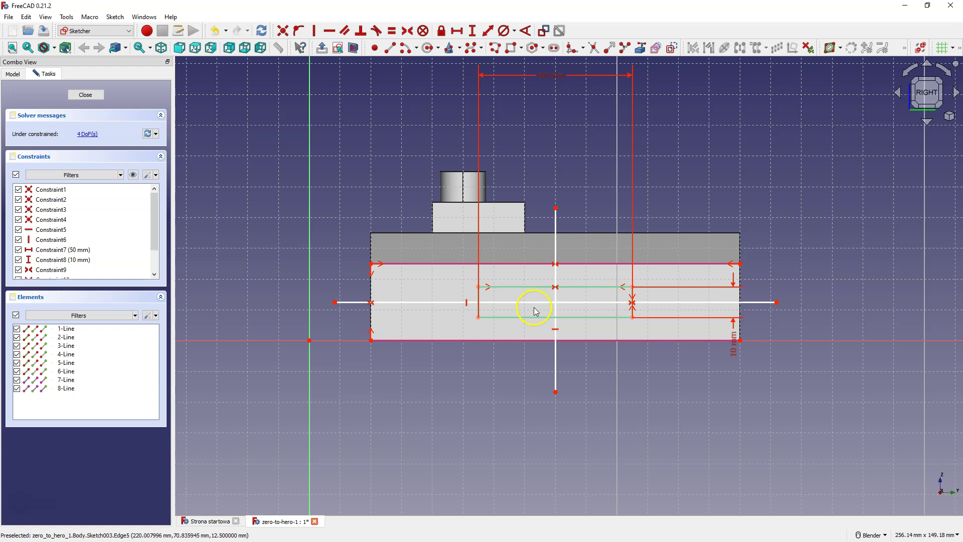
Highlight the under-constrained geometry and align the horizontal line's left endpoint vertically with the end face's upper-left corner.
click(84, 135)
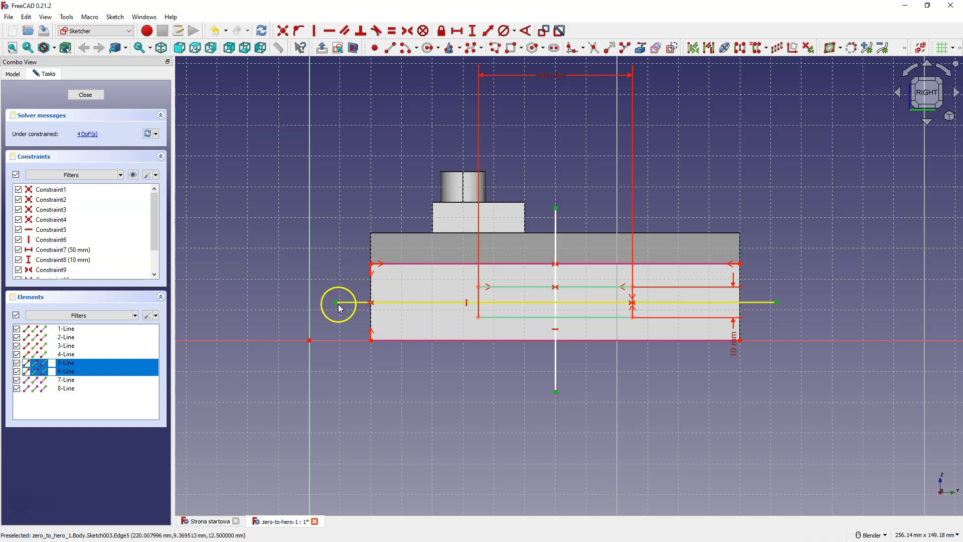
click(343, 275)
click(334, 302)
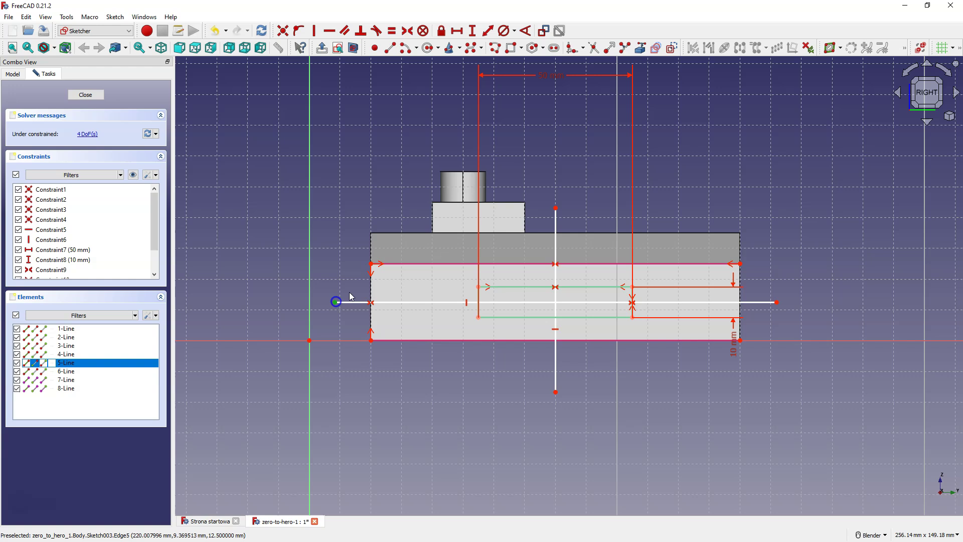
click(372, 265)
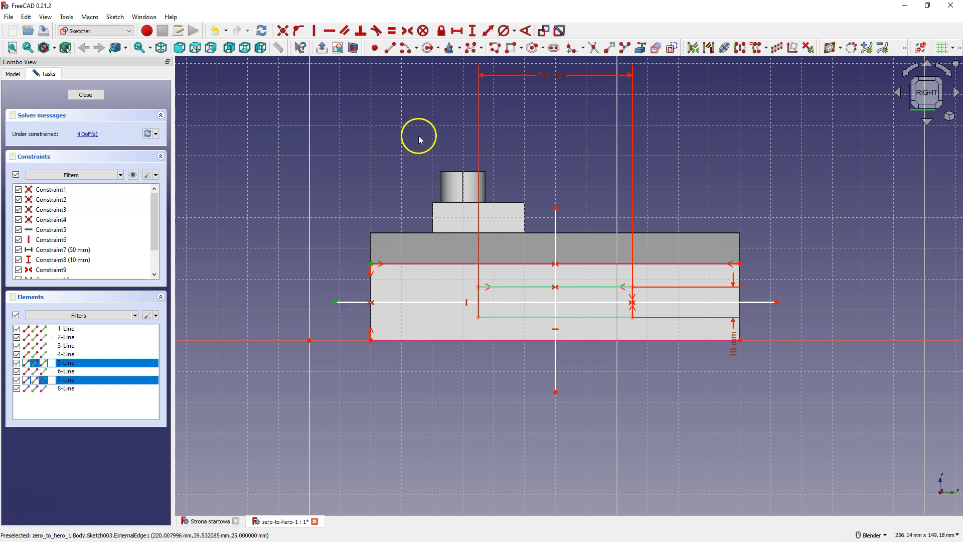
click(321, 32)
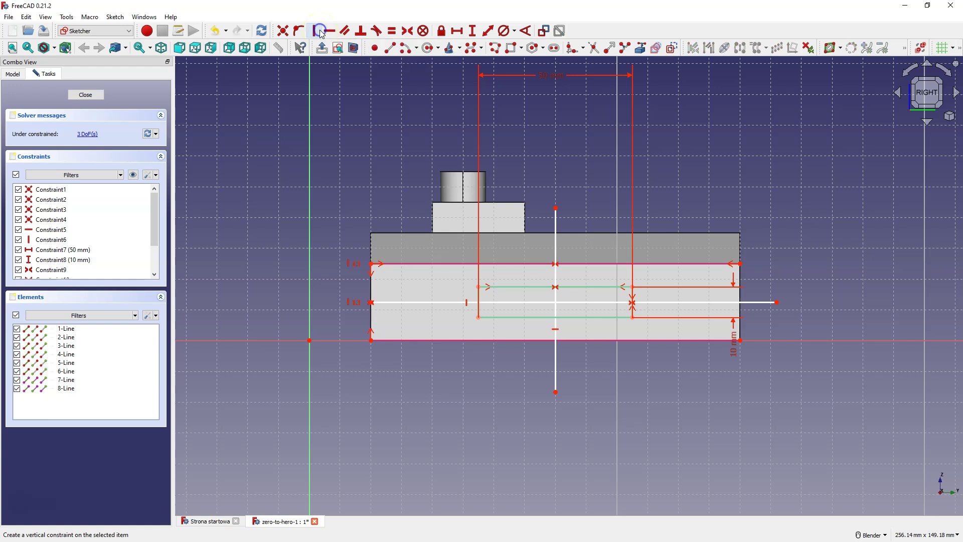
Align the horizontal line's right endpoint vertically with the end face's upper-right corner.
click(777, 303)
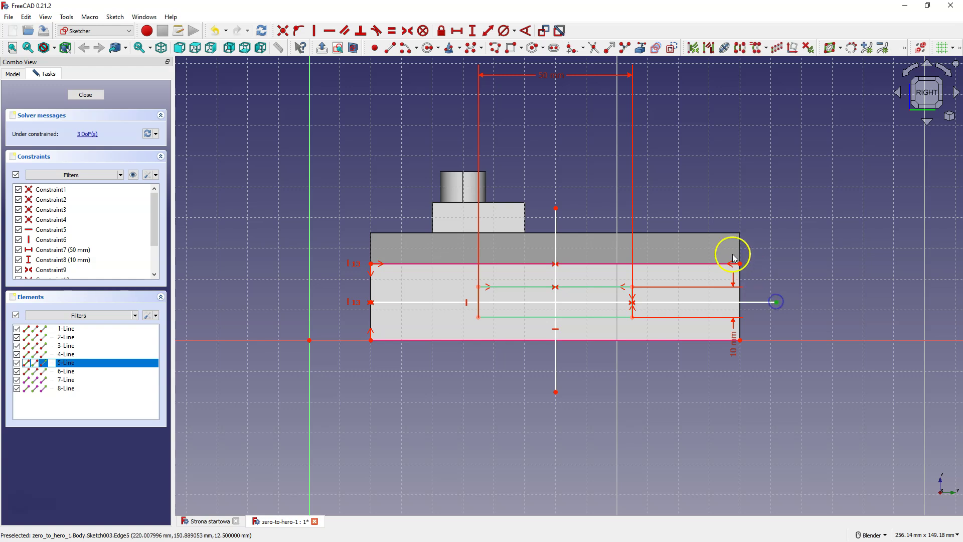
click(741, 263)
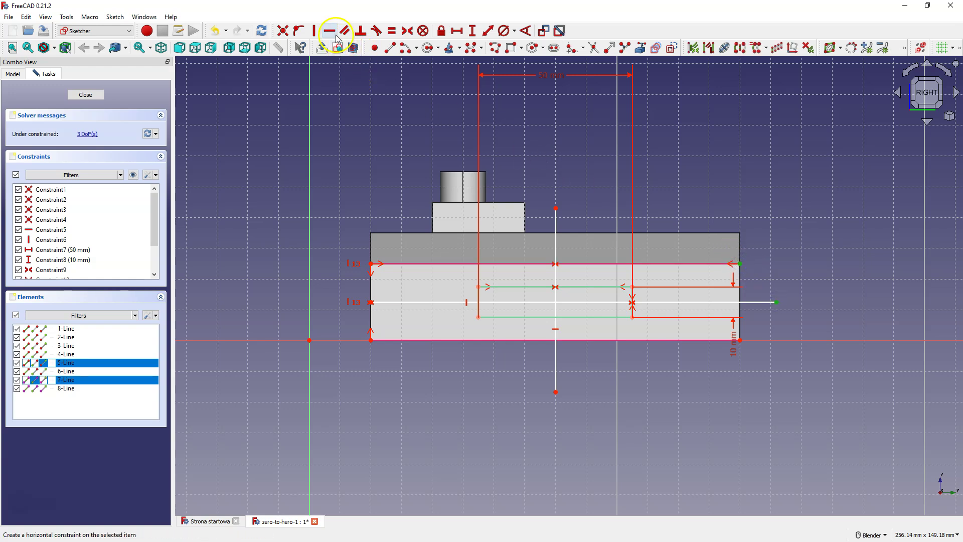
click(315, 30)
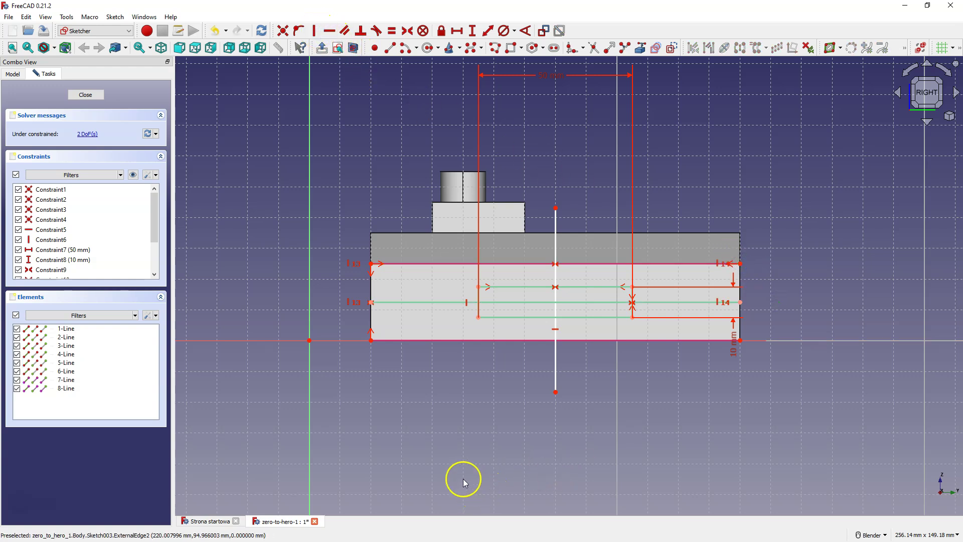
Highlight the remaining free geometry and align the vertical line's upper endpoint horizontally with the end face's upper-right corner.
click(86, 134)
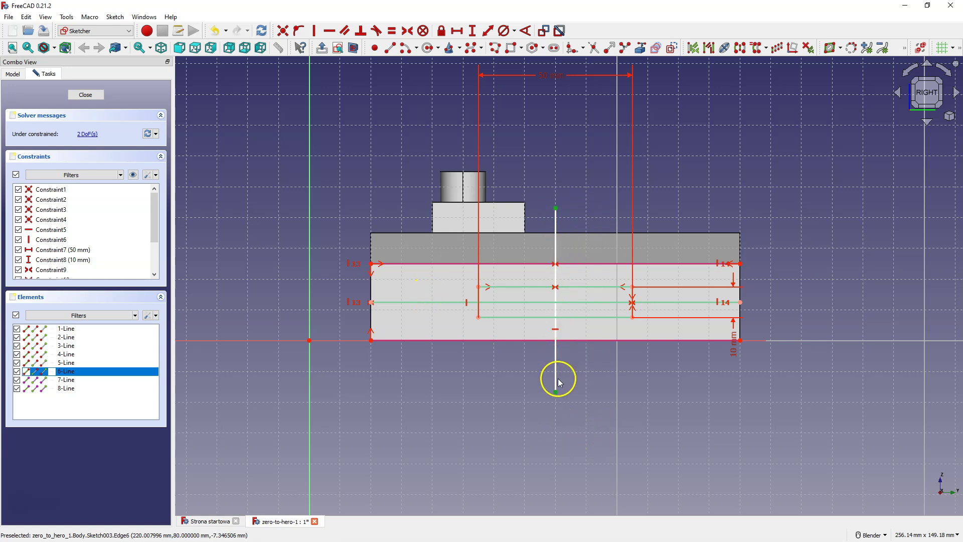
click(573, 388)
click(588, 193)
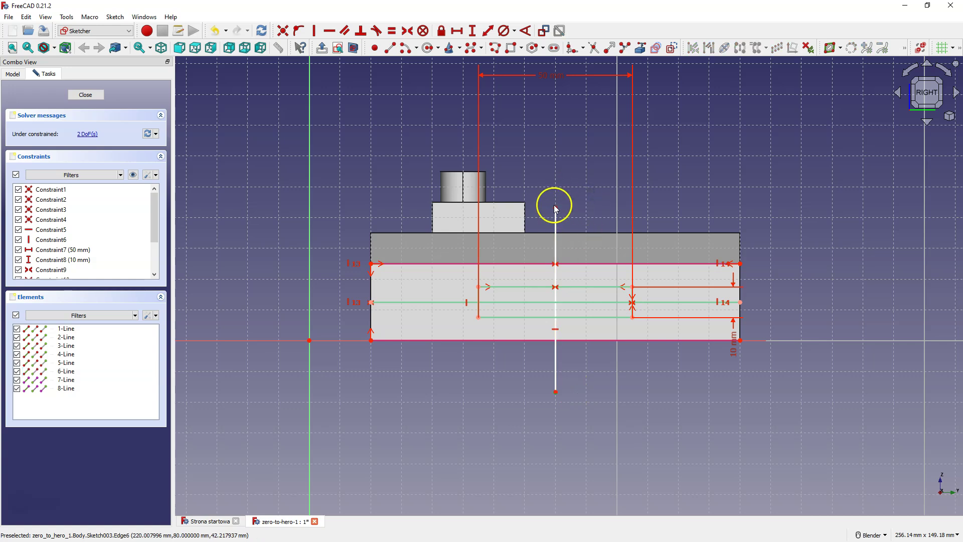
click(556, 207)
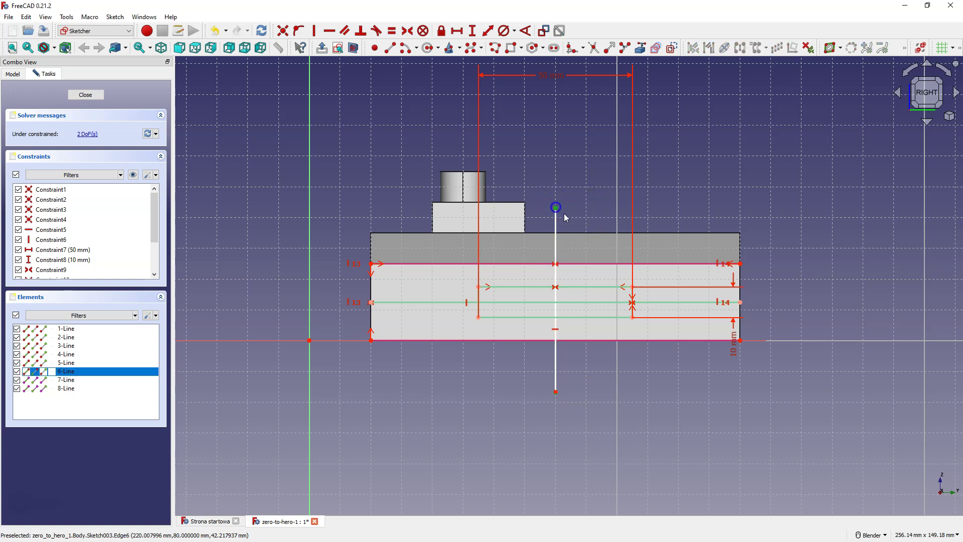
click(742, 266)
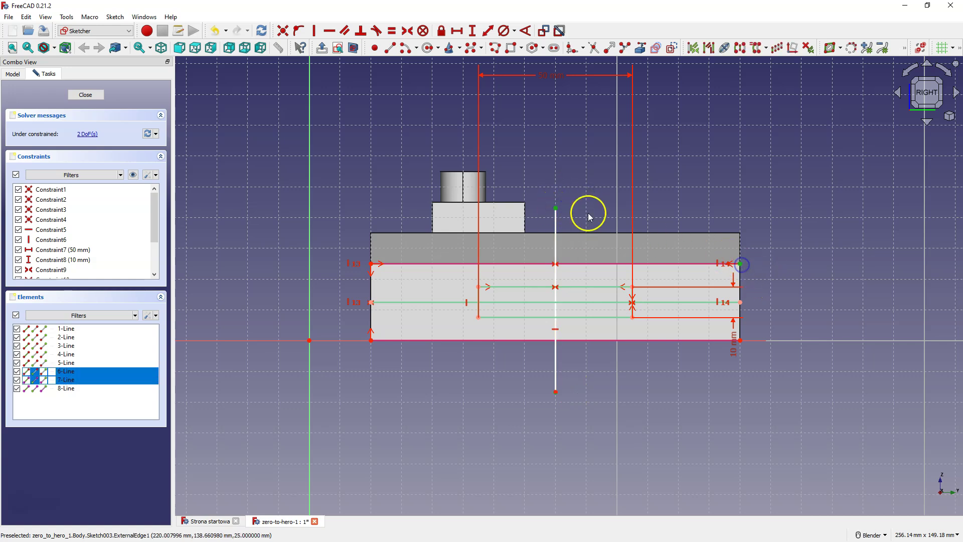
click(330, 32)
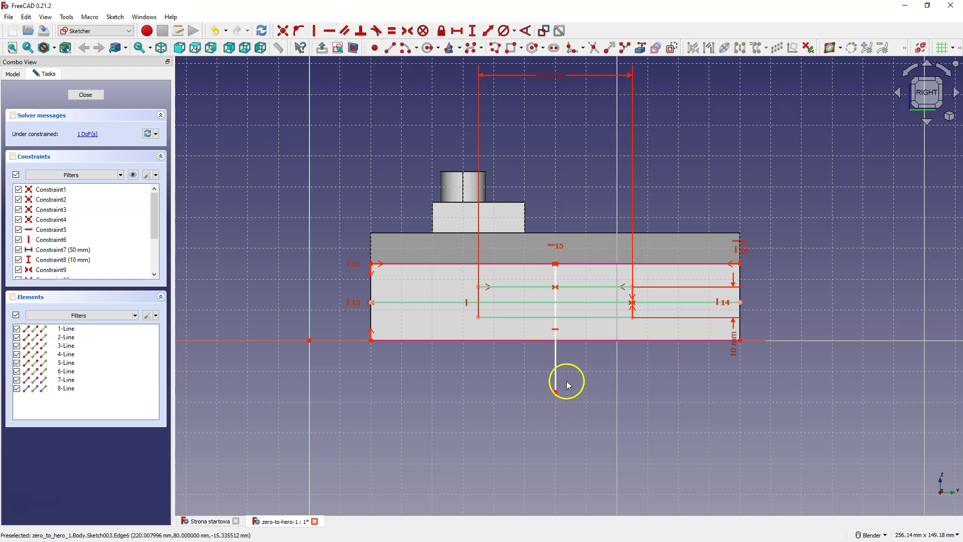
Align the vertical line's lower endpoint horizontally with the end face's lower-right corner.
click(556, 392)
click(740, 341)
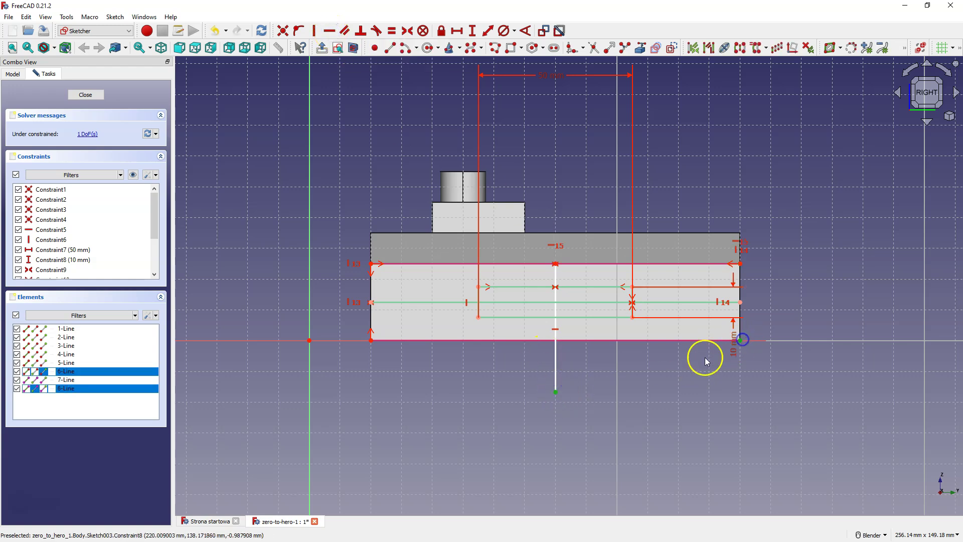
click(328, 32)
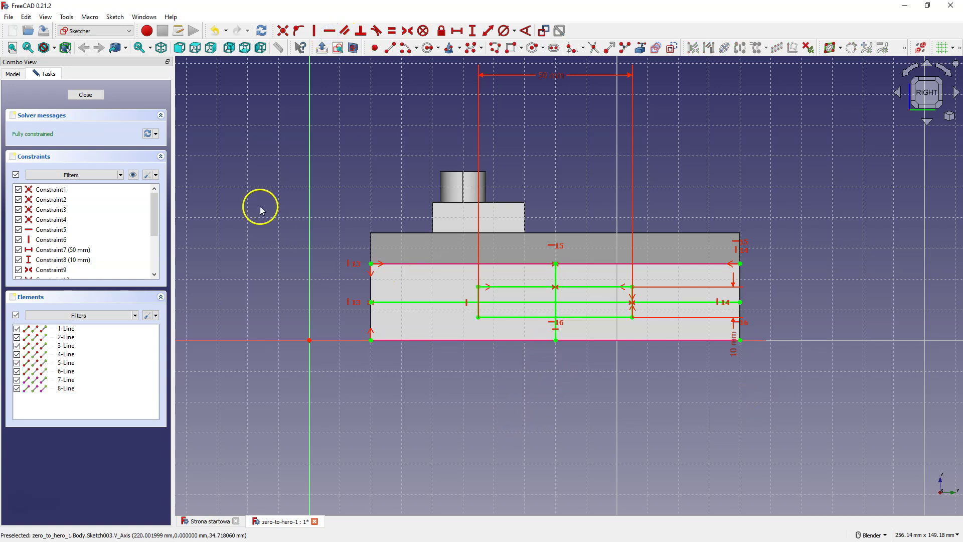
Close the end-face sketch and try to pad it.
click(86, 95)
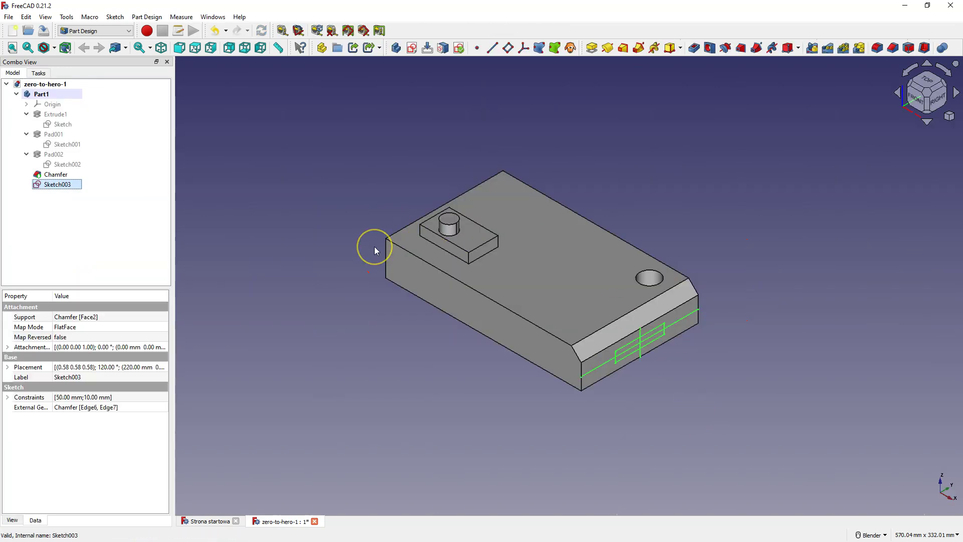
click(592, 47)
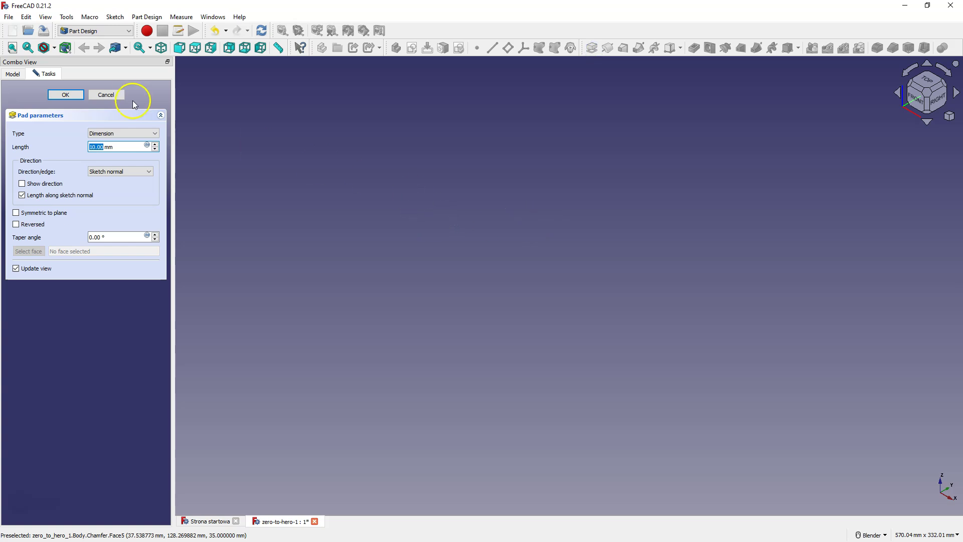
click(106, 95)
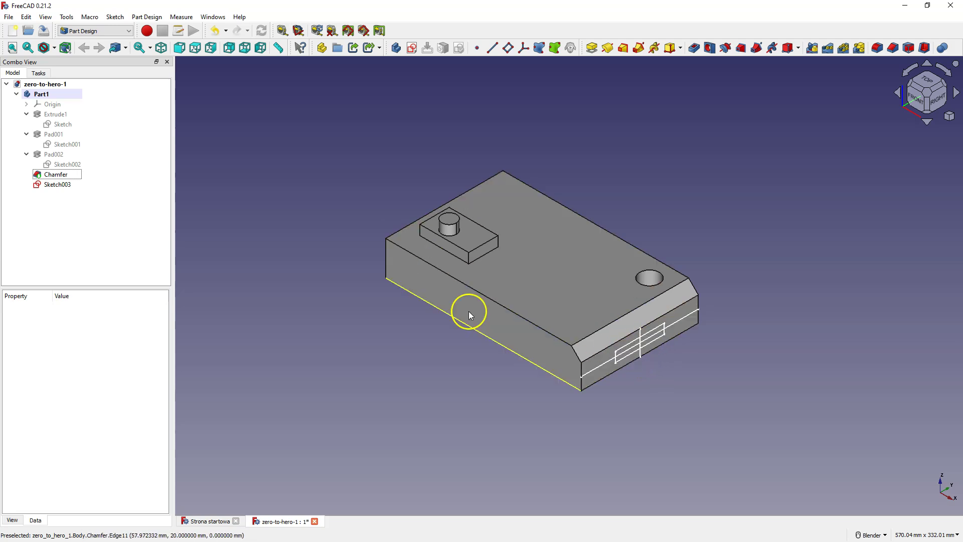
Reopen the end-face sketch and convert the horizontal and vertical symmetry lines to construction geometry.
right_click(69, 187)
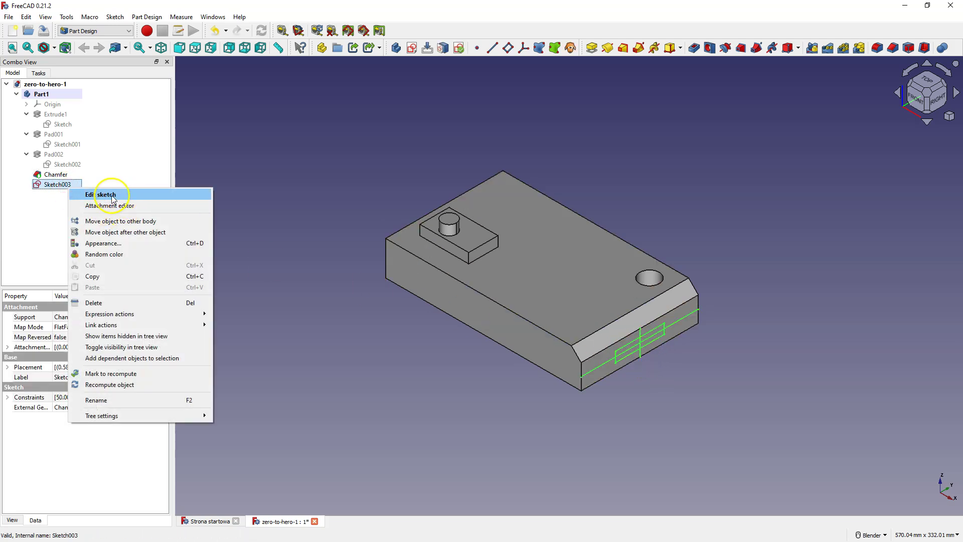
click(112, 197)
scroll(562, 266, up, 5)
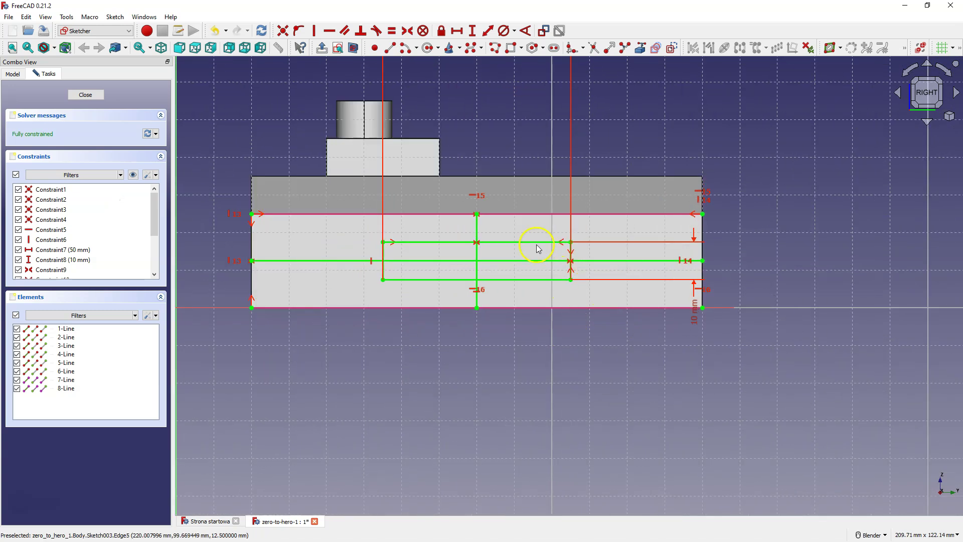
click(478, 221)
click(356, 260)
right_click(515, 339)
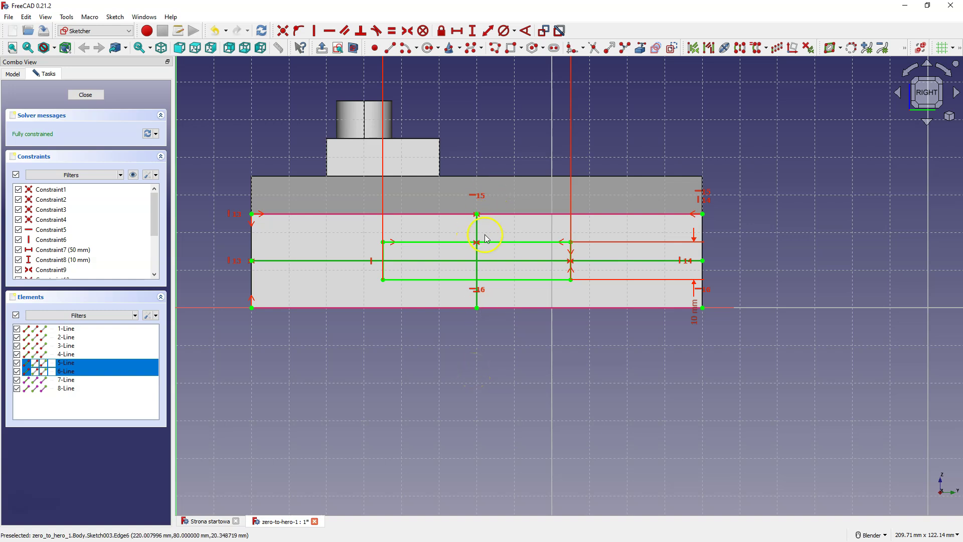
click(670, 50)
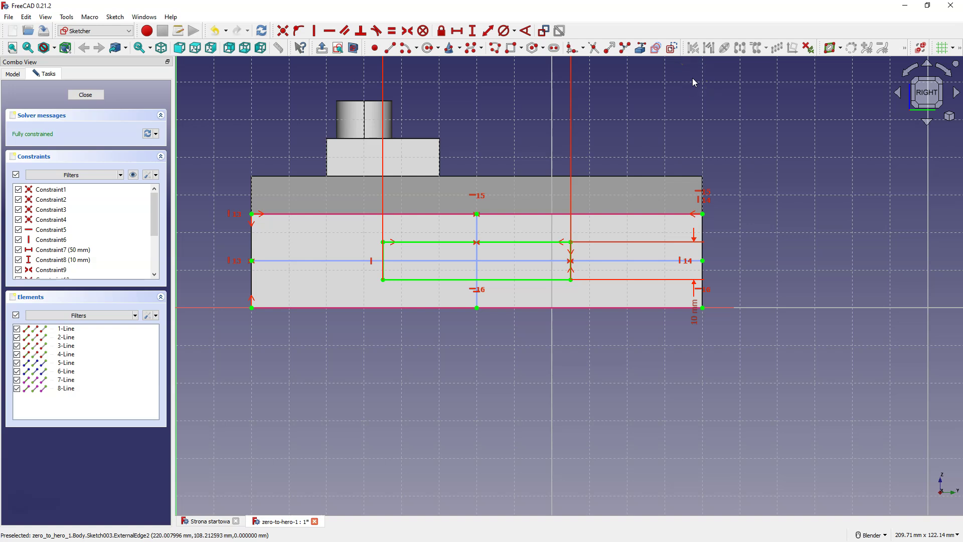
Close the end-face sketch and pad its rectangle 10 mm along the sketch normal.
click(640, 205)
click(85, 93)
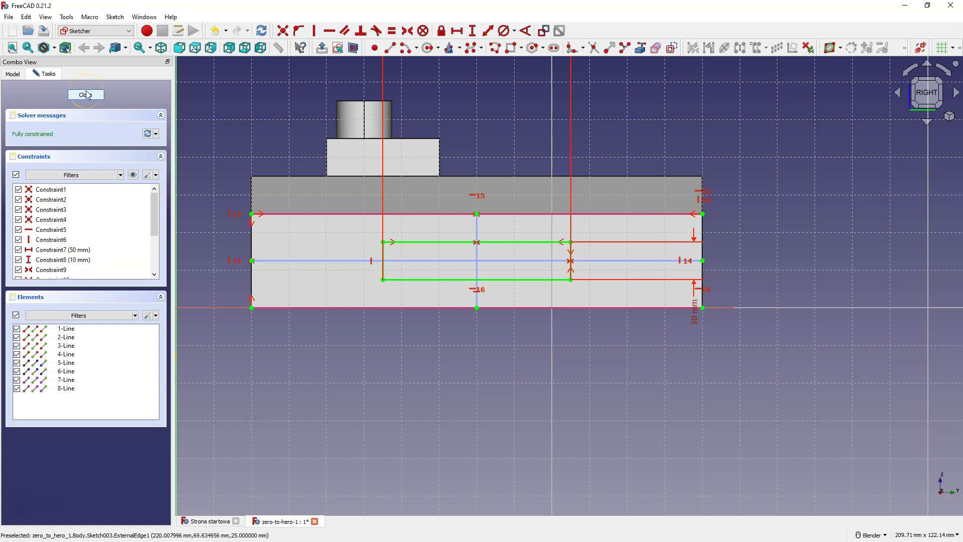
scroll(644, 213, down, 1)
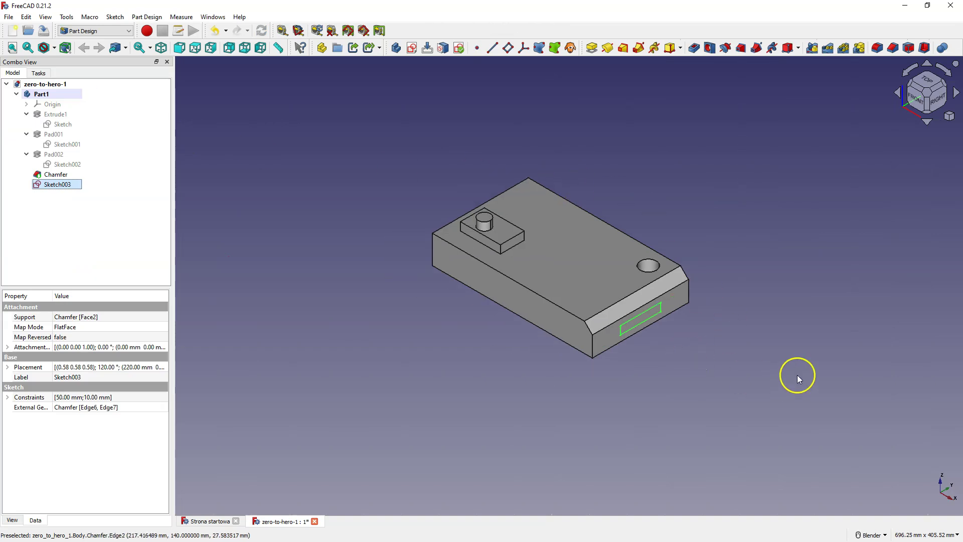
click(591, 61)
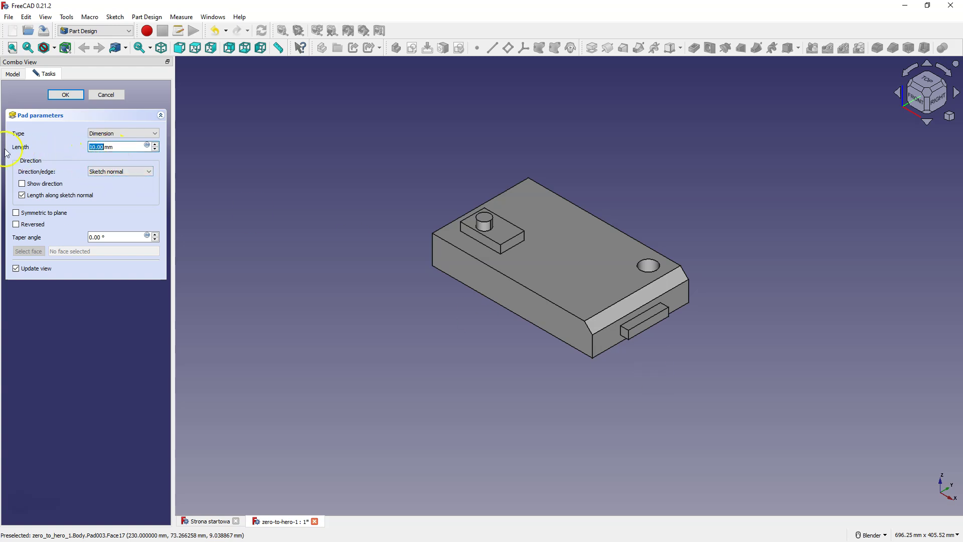
click(71, 95)
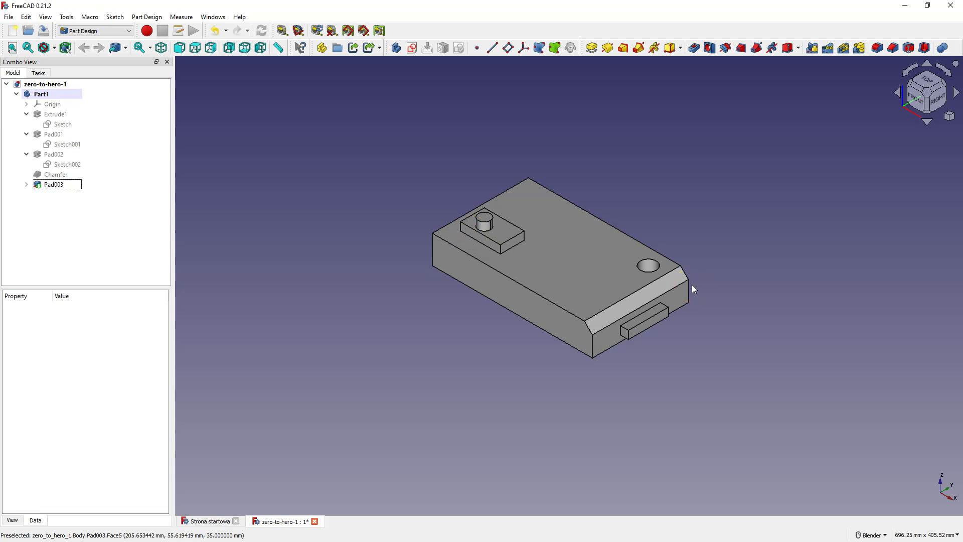
click(735, 321)
click(763, 426)
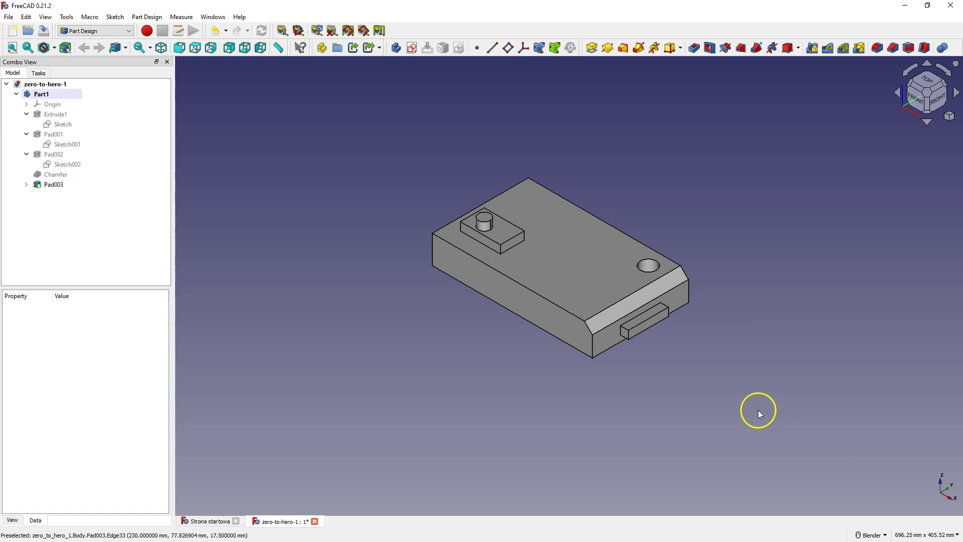
Start a sketch on the sloped chamfer face and draw a circle about 8.4 mm in diameter near the face's middle.
click(645, 297)
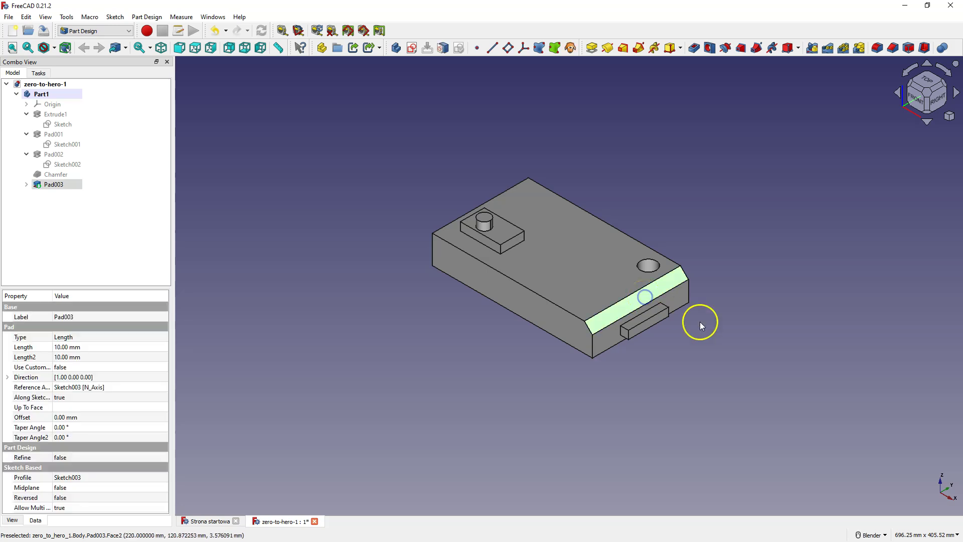
click(412, 48)
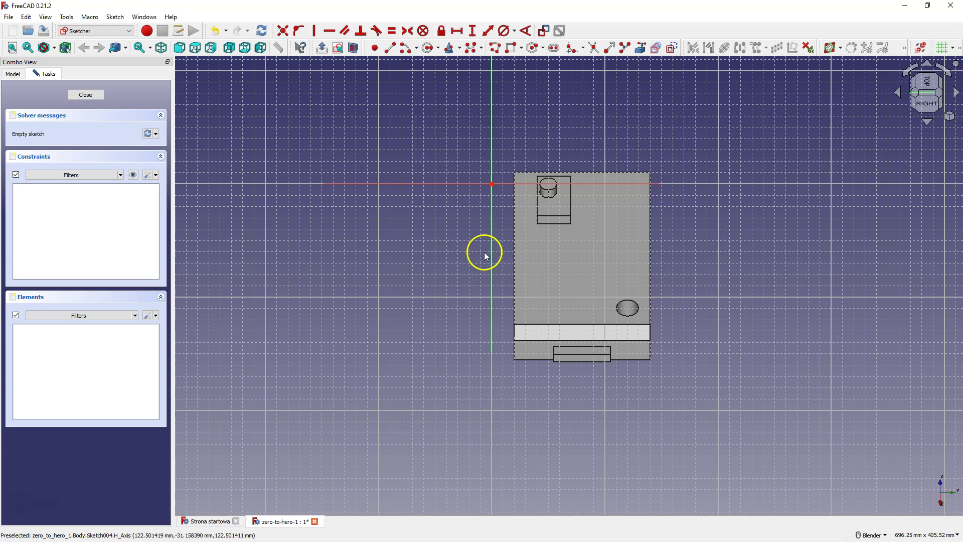
click(427, 47)
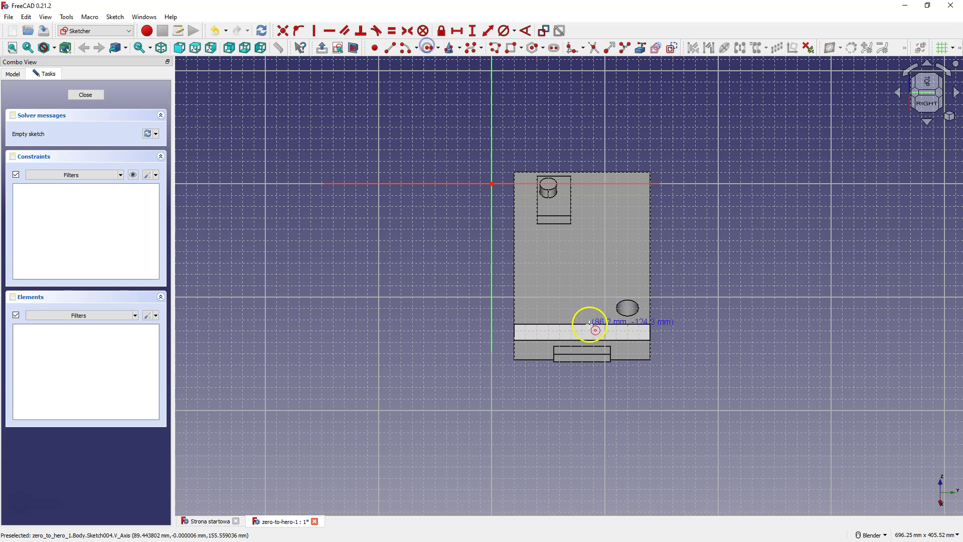
click(582, 334)
click(589, 334)
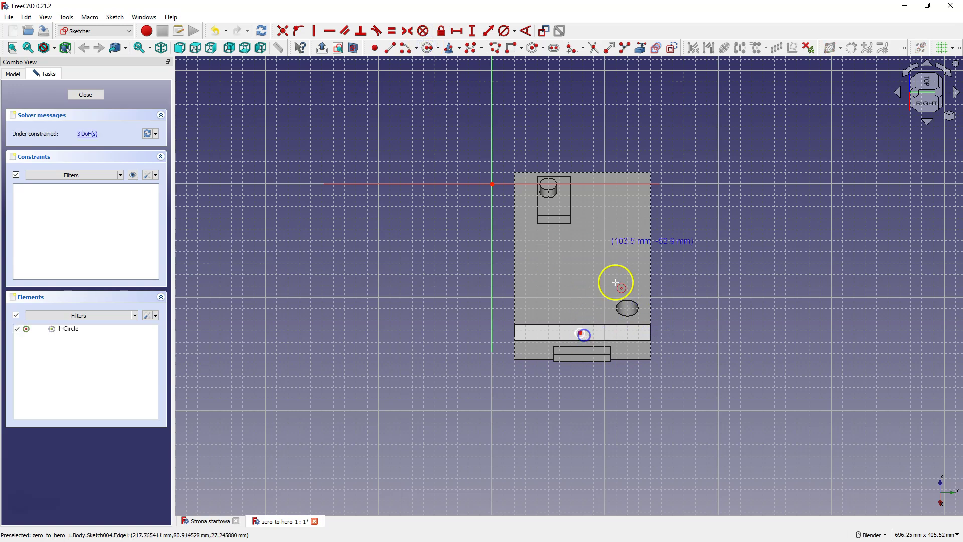
Constrain the circle's diameter on the chamfer face to 8 mm.
click(504, 30)
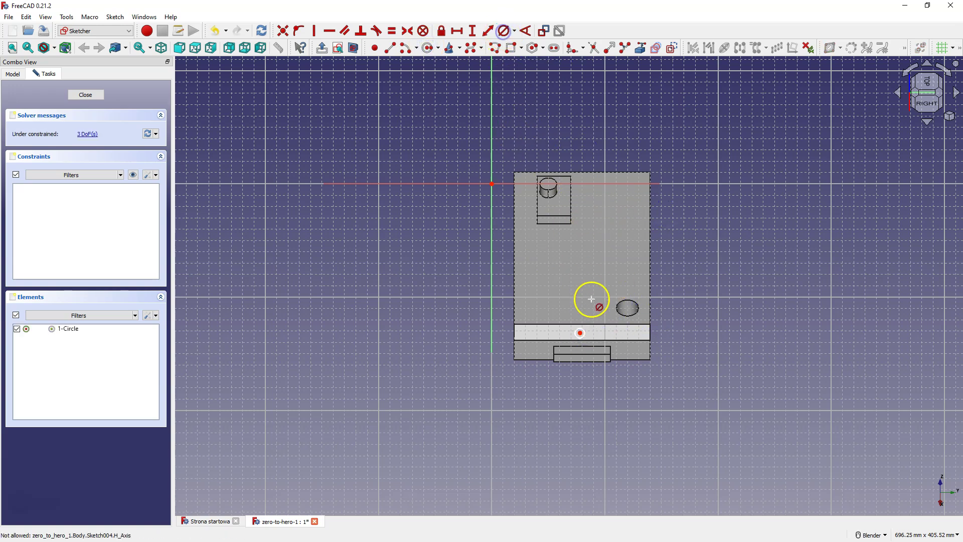
click(580, 333)
text(8)
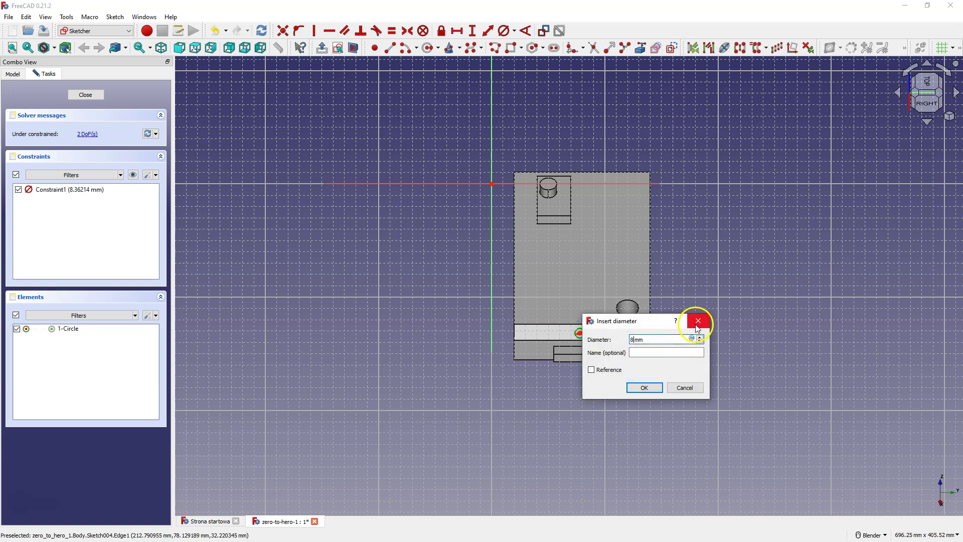
key(Return)
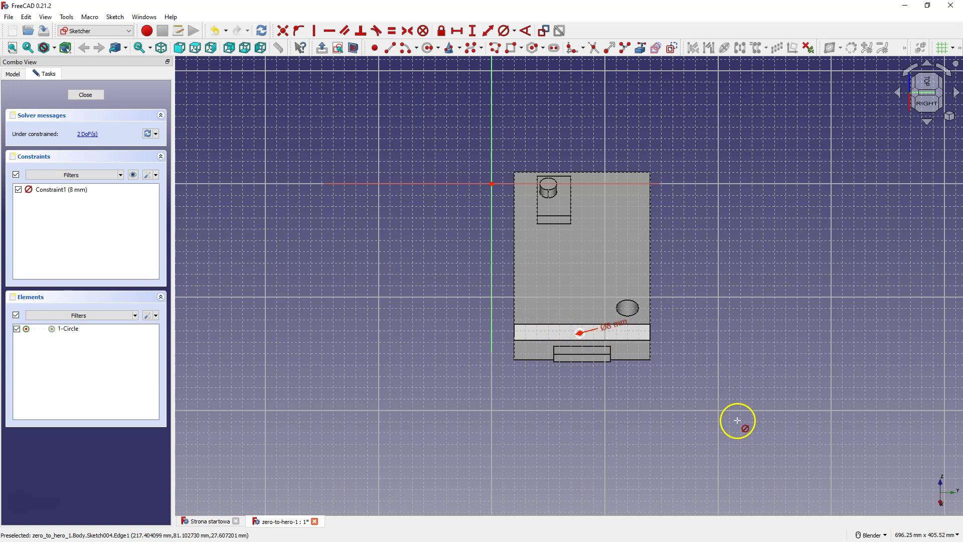
right_click(686, 387)
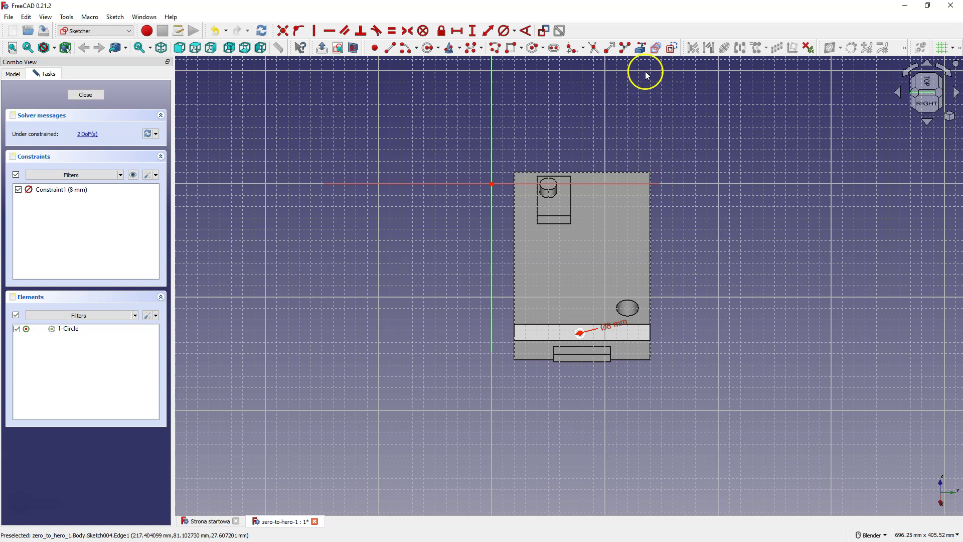
Bring the chamfer face's two short side edges into the sketch as external geometry.
click(640, 49)
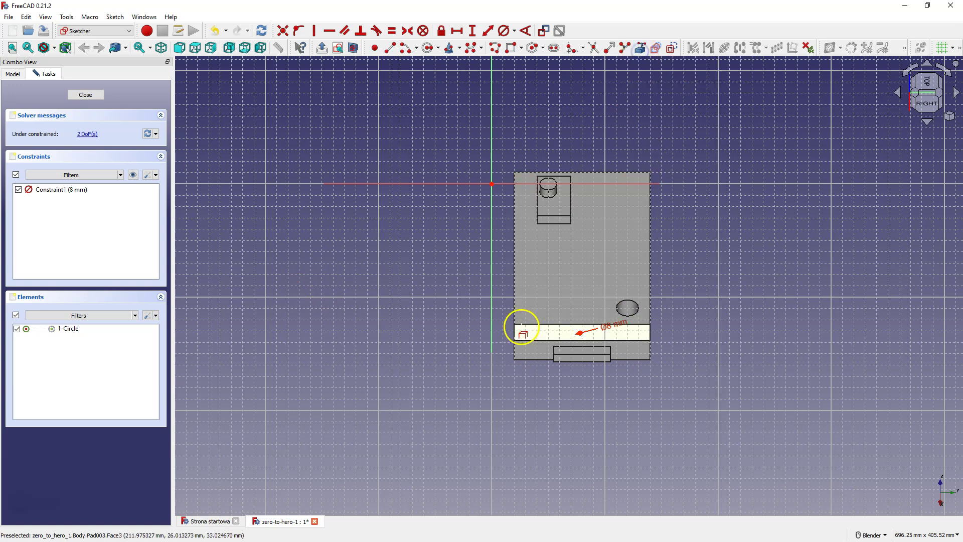
click(515, 332)
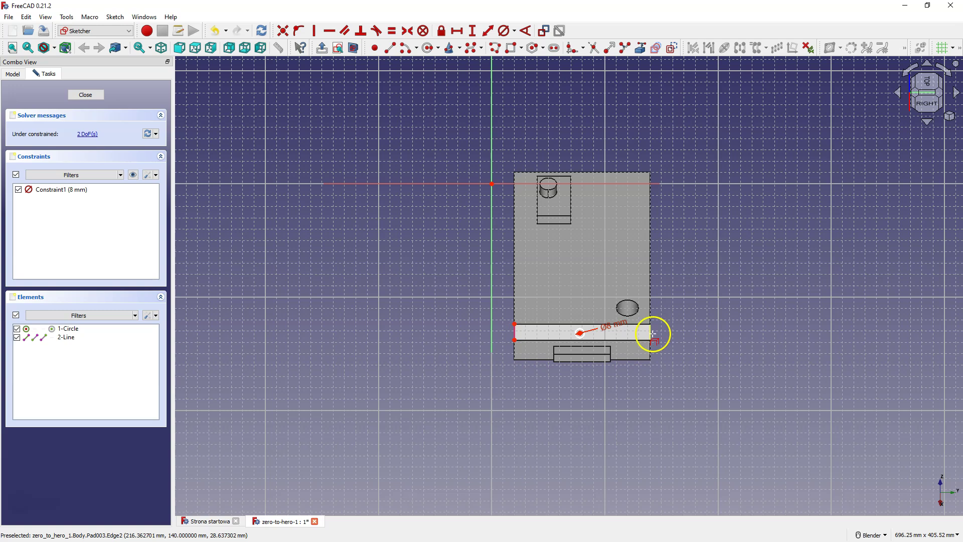
click(651, 333)
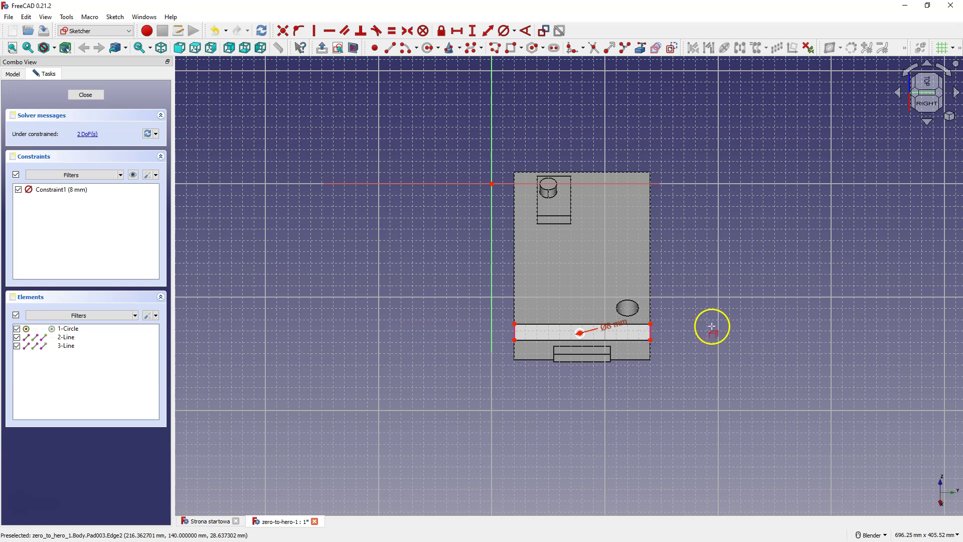
right_click(730, 367)
Centre the circle on the chamfer face with a symmetry constraint between two diagonally opposite corners of the face.
click(574, 333)
drag(575, 332, 598, 327)
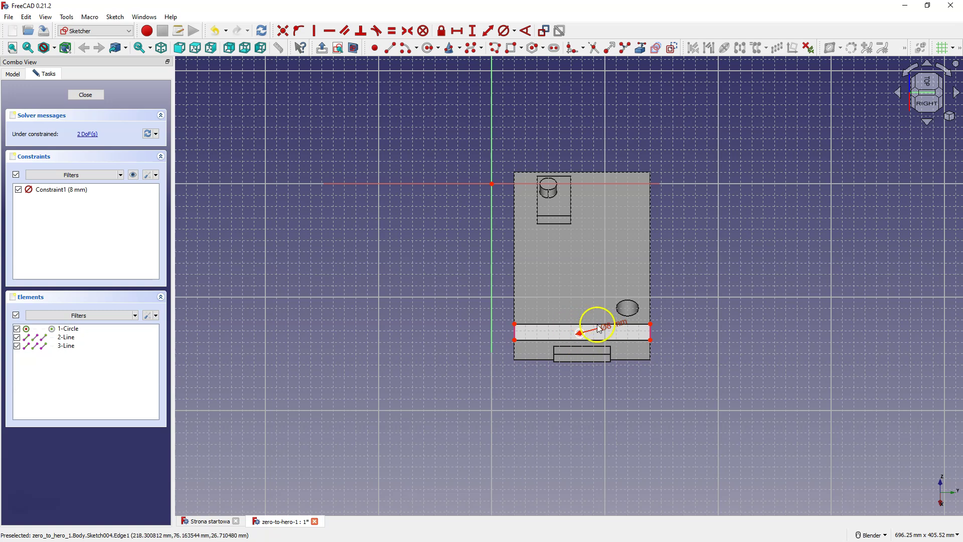
click(515, 327)
click(650, 341)
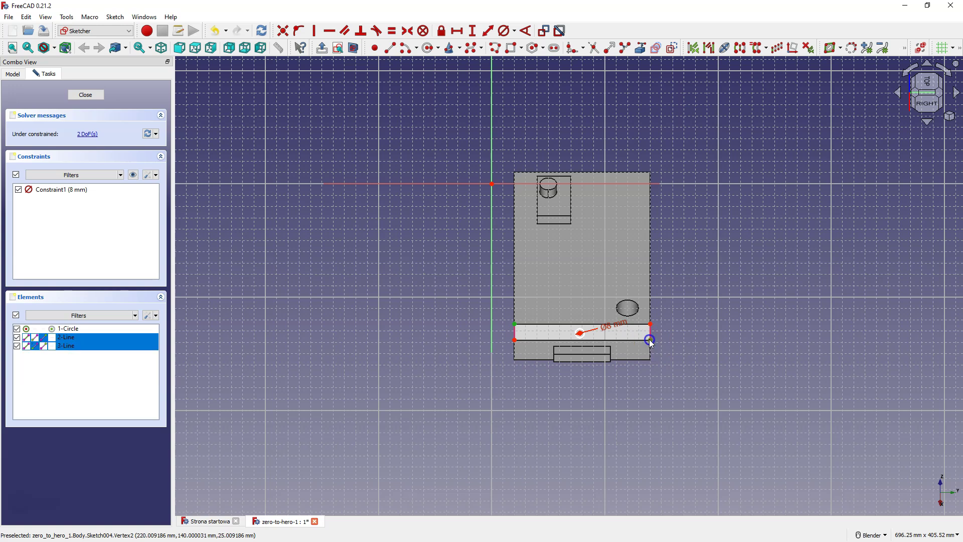
scroll(592, 334, up, 2)
click(571, 334)
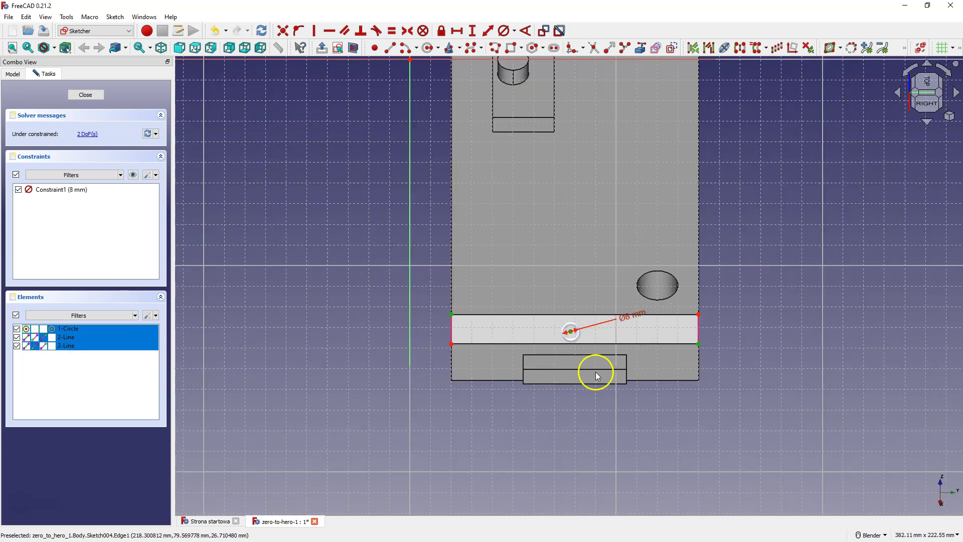
click(407, 33)
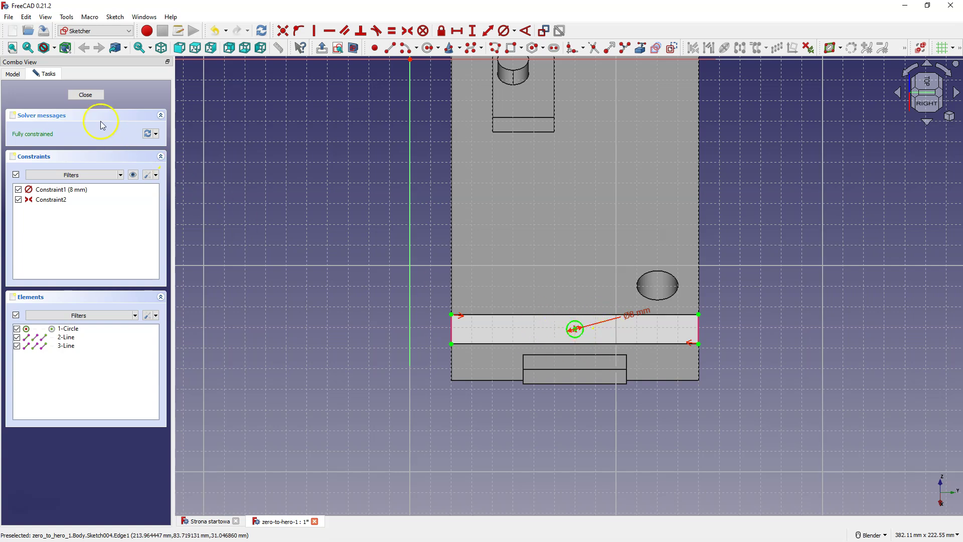
Close the chamfer-face sketch and pad the circle 10 mm along the sketch normal.
click(88, 96)
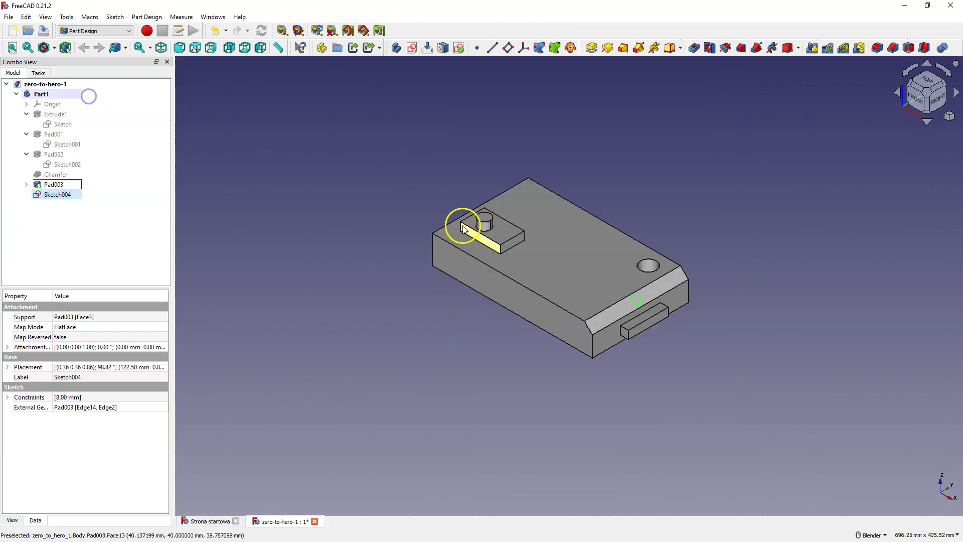
click(591, 48)
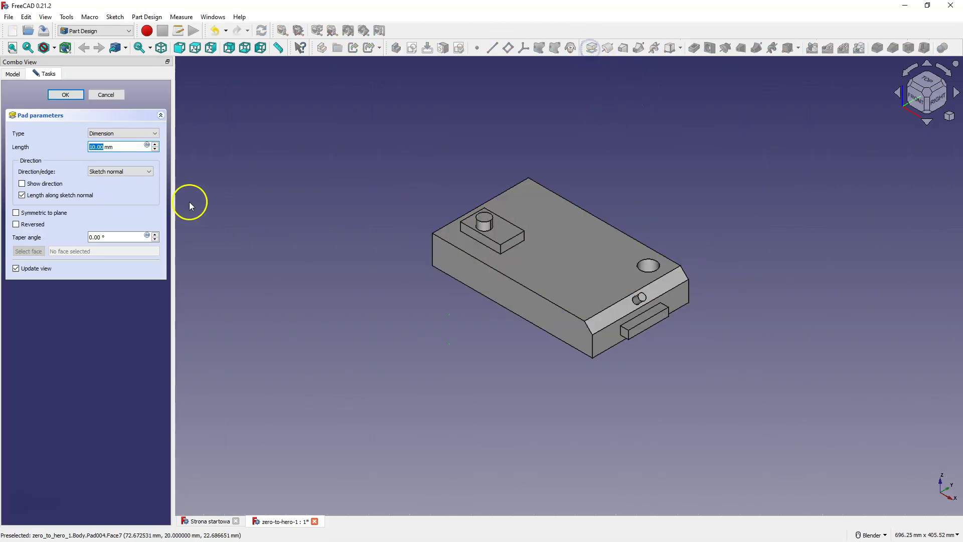
click(74, 96)
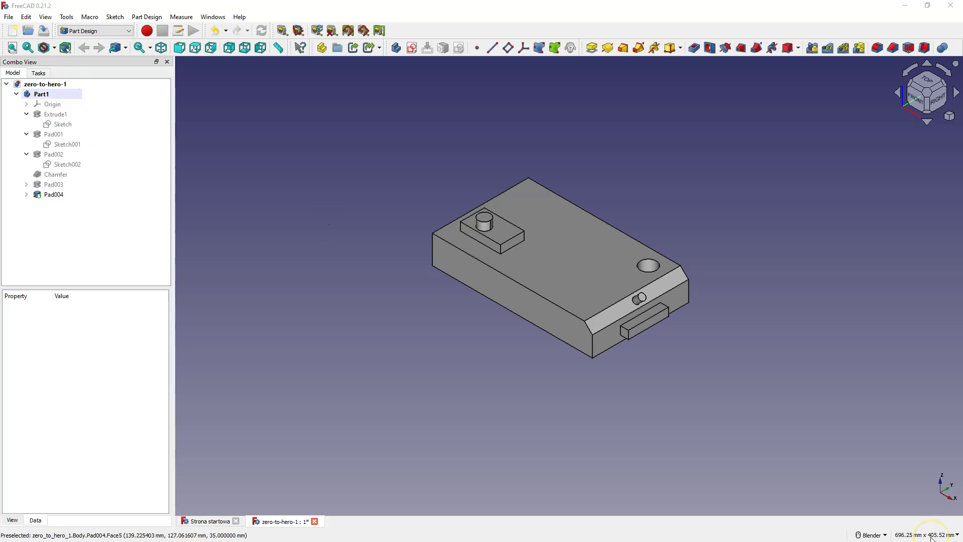